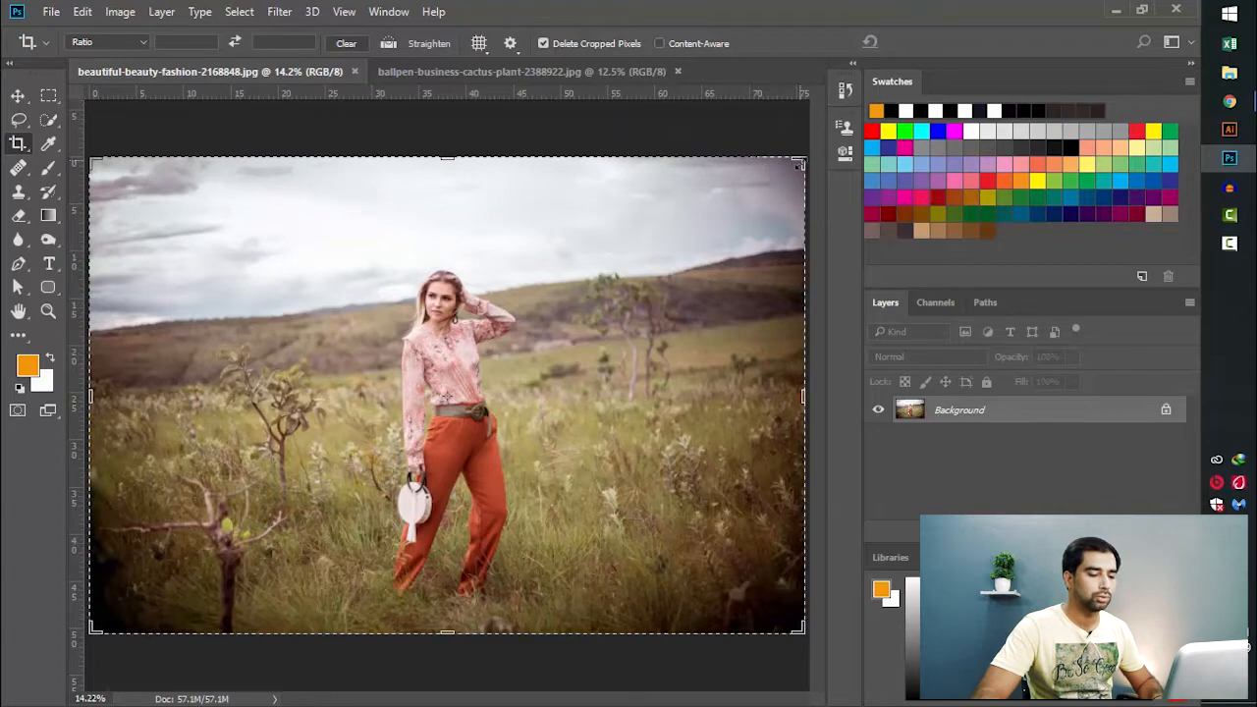
- Crop the photo to a portrait frame around the standing woman, and undo the applied crop
{"action": "left_click_drag", "start_coordinate": [800, 625], "coordinate": [750, 612]}
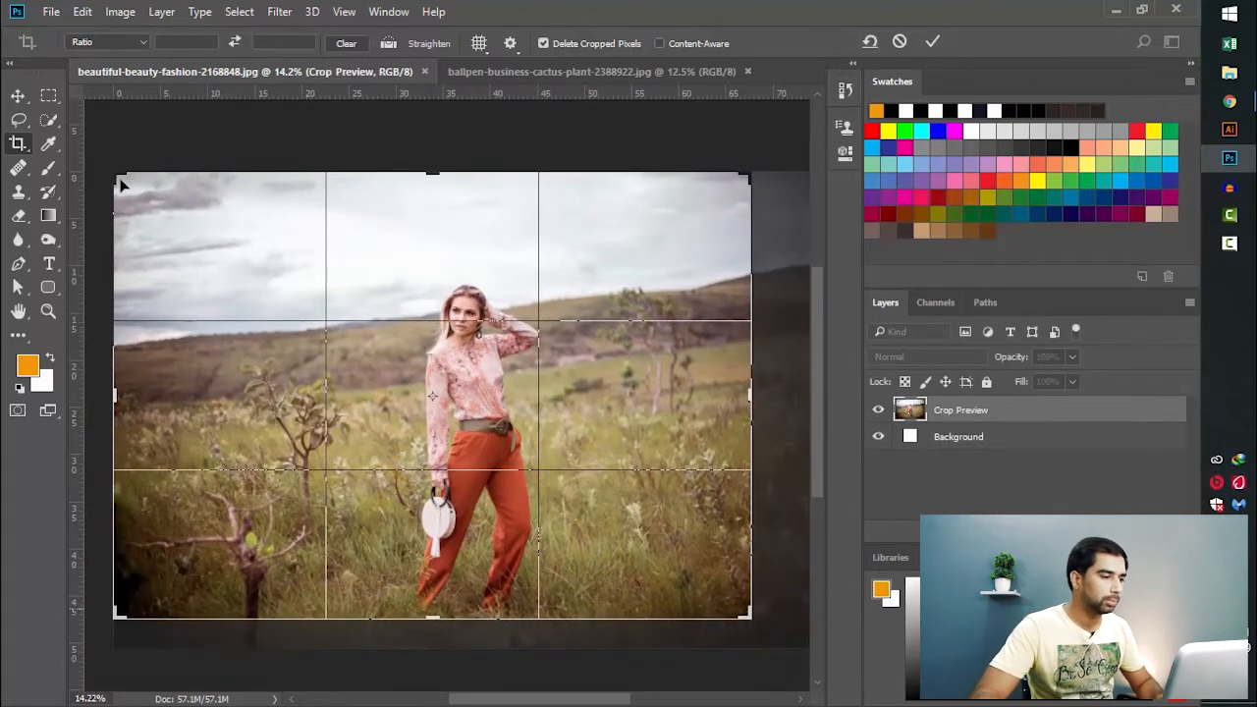
{"action": "left_click_drag", "start_coordinate": [117, 174], "coordinate": [197, 187]}
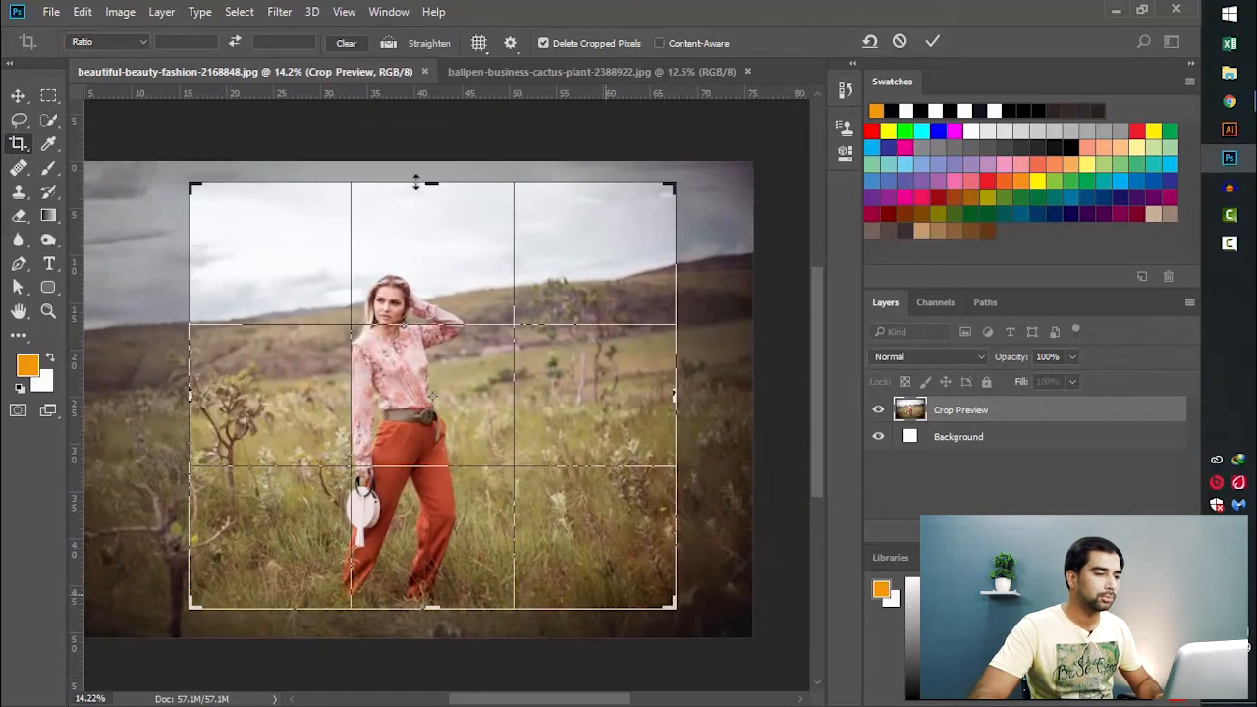
{"action": "left_click_drag", "start_coordinate": [429, 180], "coordinate": [483, 236]}
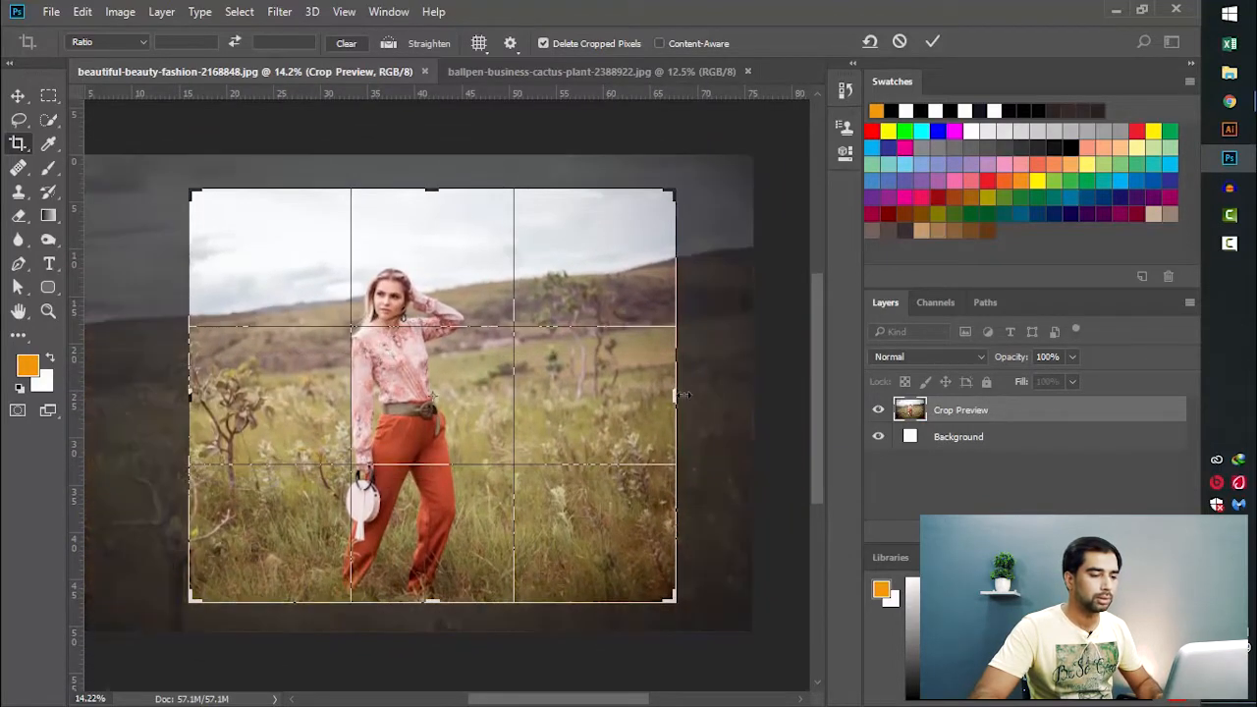
{"action": "mouse_move", "coordinate": [675, 396]}
{"action": "left_mouse_down"}
{"action": "mouse_move", "coordinate": [652, 392]}
{"action": "mouse_move", "coordinate": [665, 403]}
{"action": "left_mouse_up"}
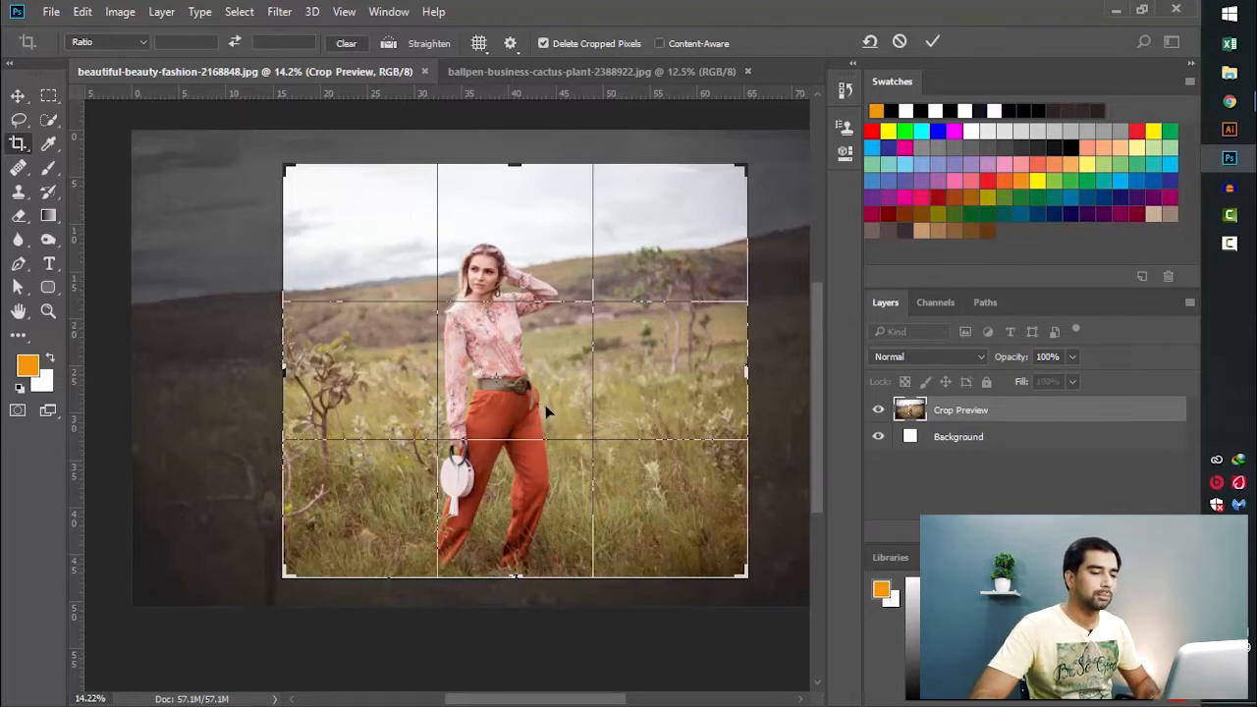
{"action": "left_click_drag", "start_coordinate": [743, 371], "coordinate": [699, 370]}
{"action": "left_click_drag", "start_coordinate": [338, 371], "coordinate": [364, 359]}
{"action": "left_click_drag", "start_coordinate": [521, 165], "coordinate": [514, 166]}
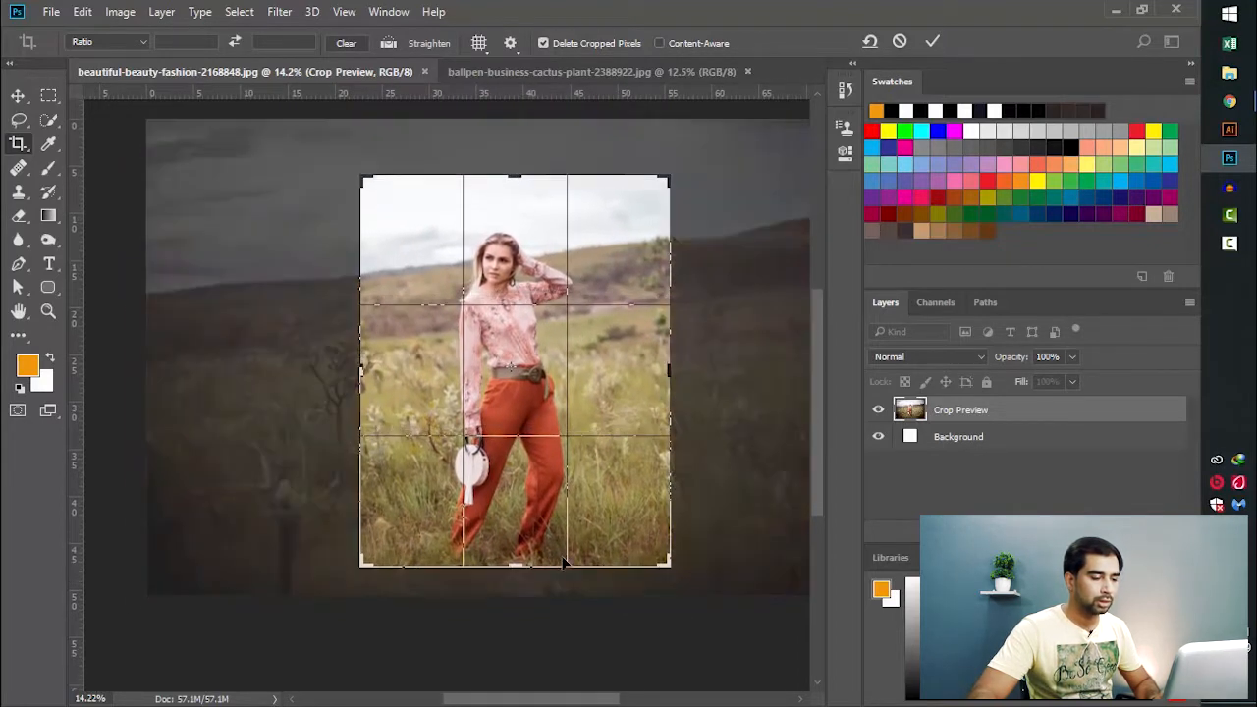
{"action": "left_click_drag", "start_coordinate": [512, 576], "coordinate": [512, 580]}
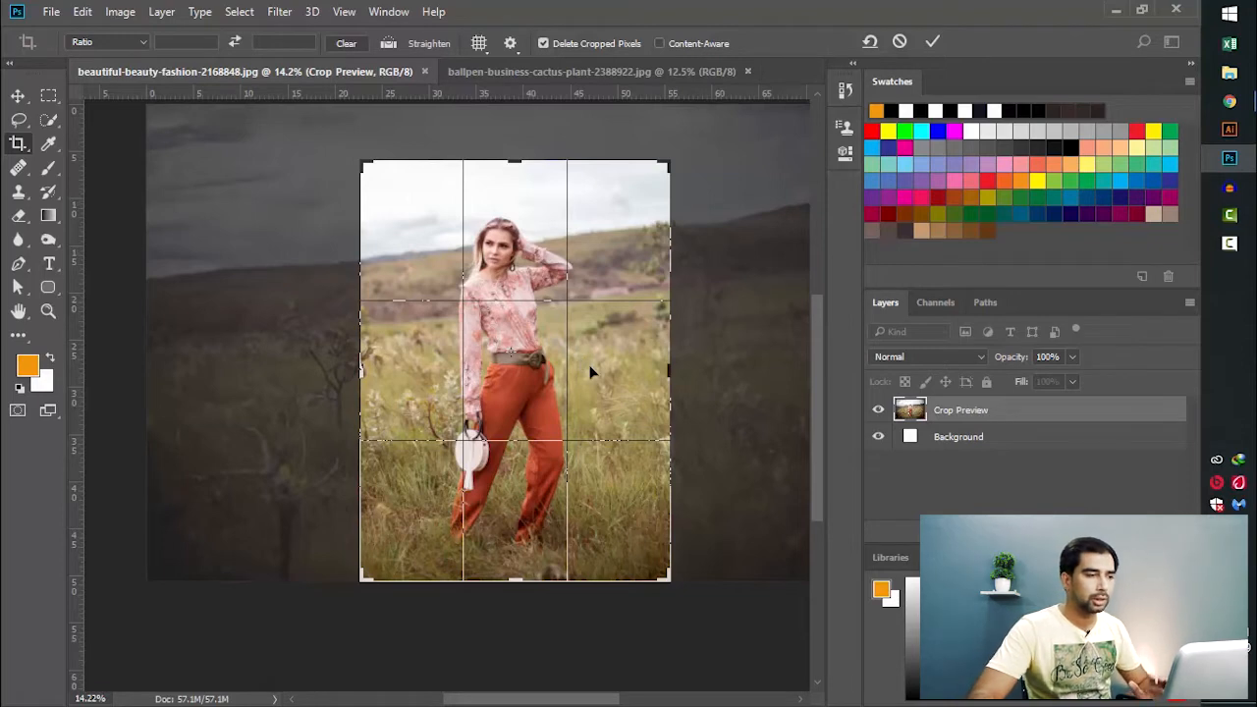
{"action": "left_click", "coordinate": [933, 43]}
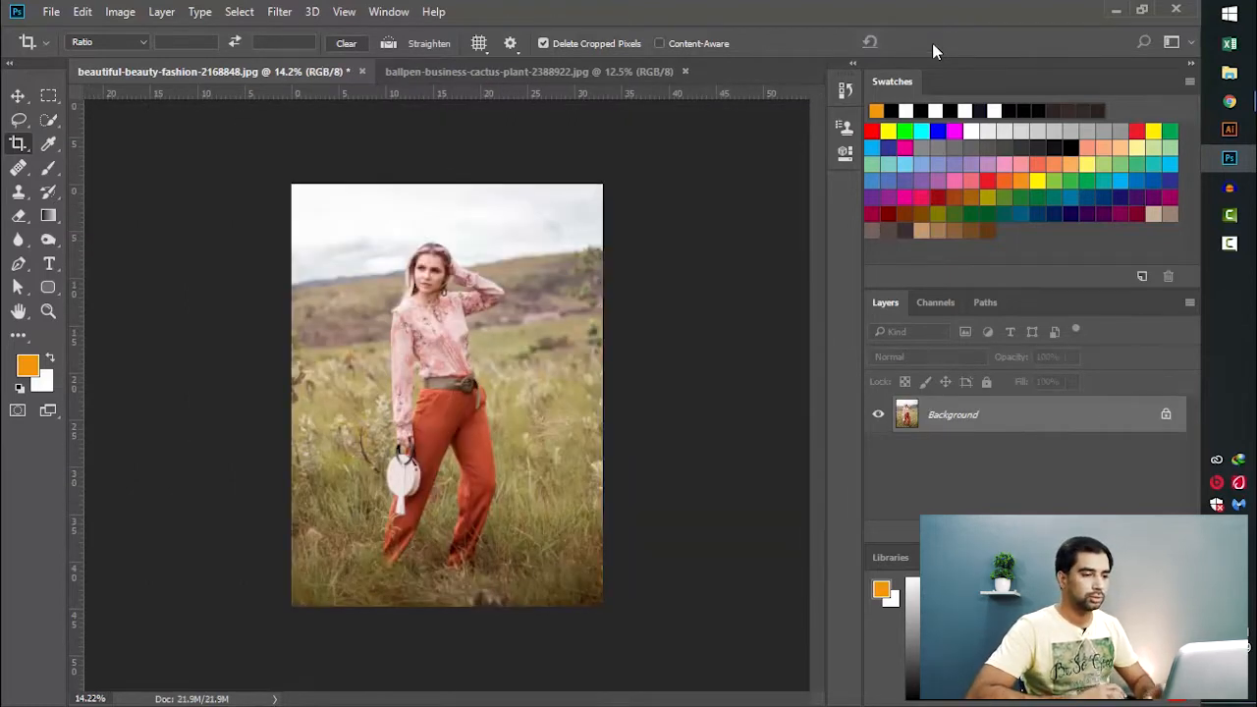
{"action": "key", "text": "ctrl+z"}
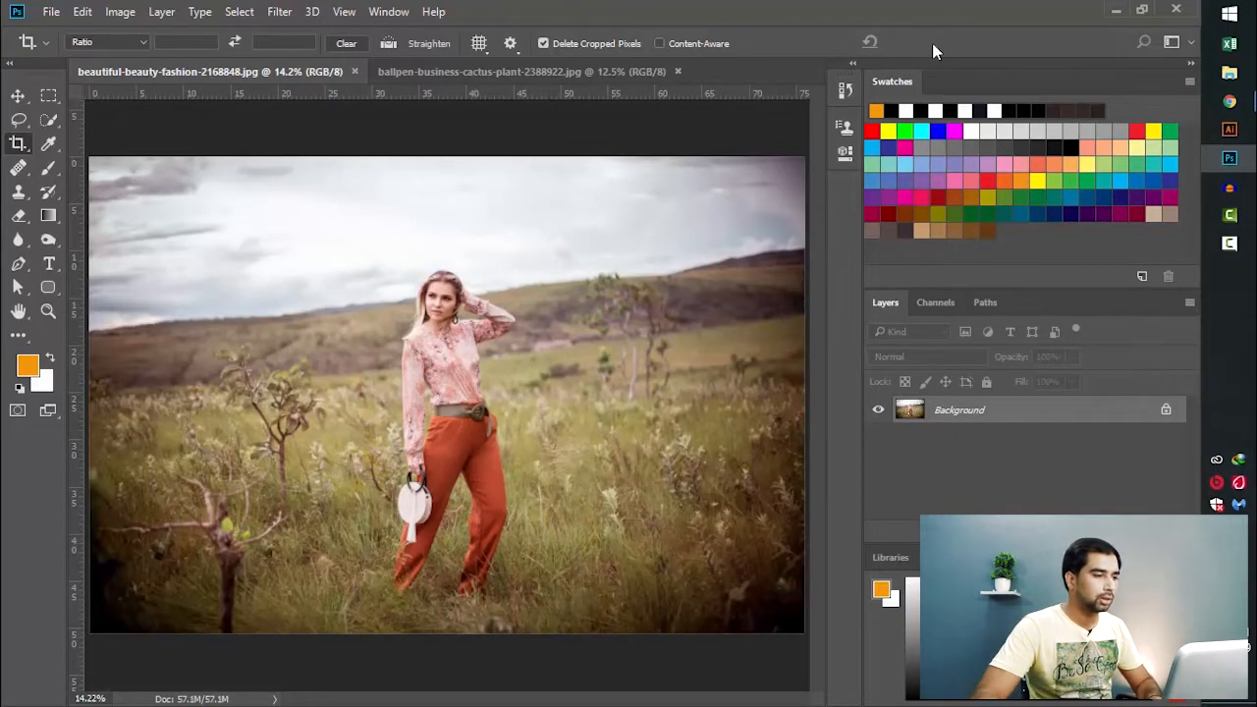
- Crop the photo to about 22.4 × 40.9 in around the woman using the Crop Tool with Delete Cropped Pixels turned off
{"action": "right_click", "coordinate": [16, 146]}
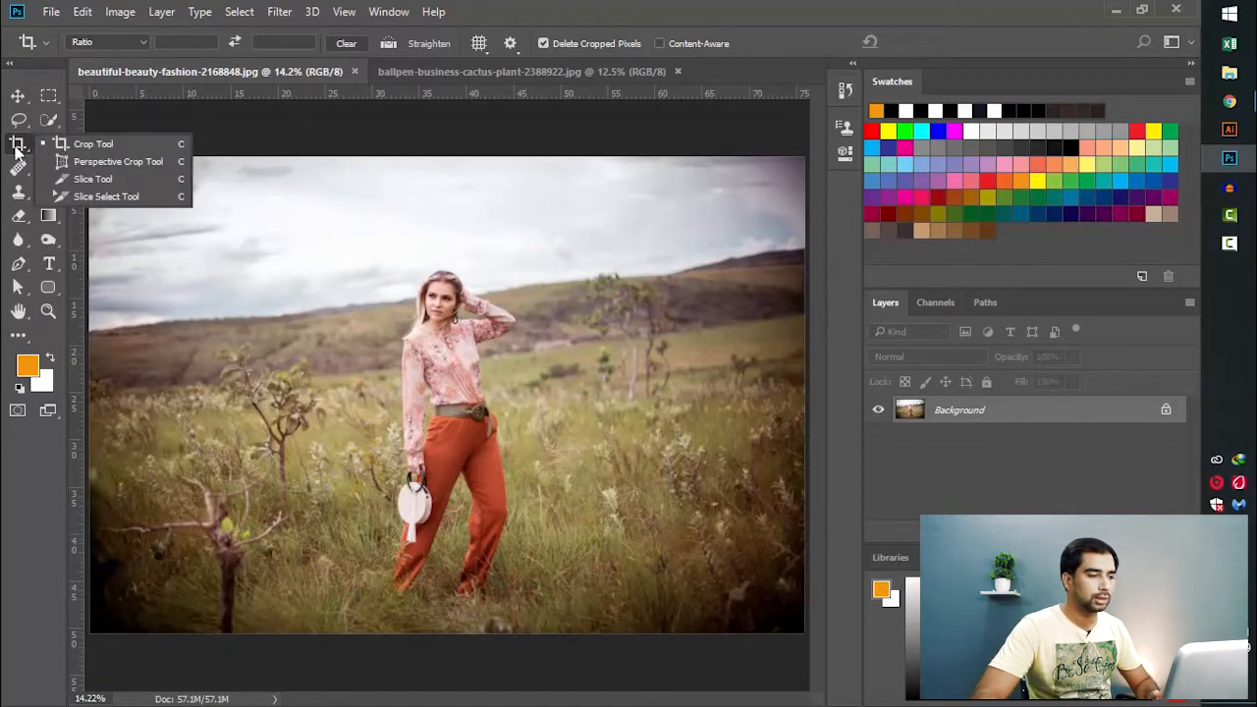
{"action": "left_click", "coordinate": [93, 143]}
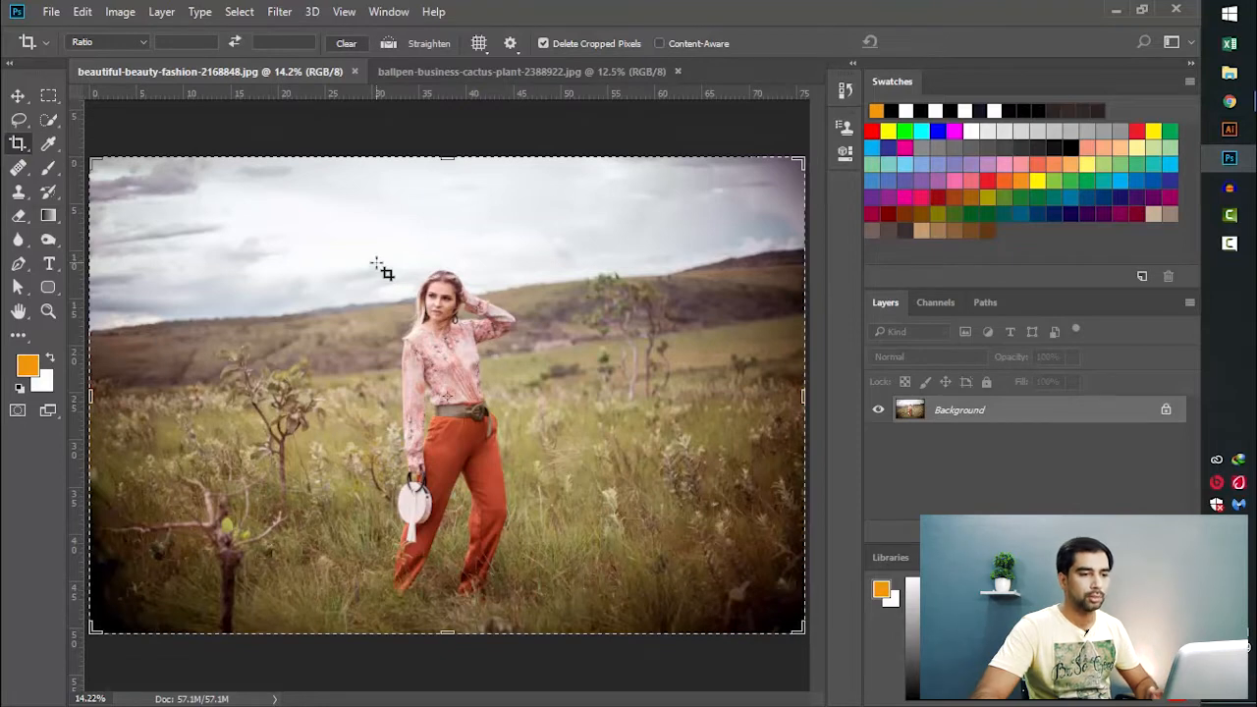
{"action": "left_click_drag", "start_coordinate": [343, 230], "coordinate": [563, 625]}
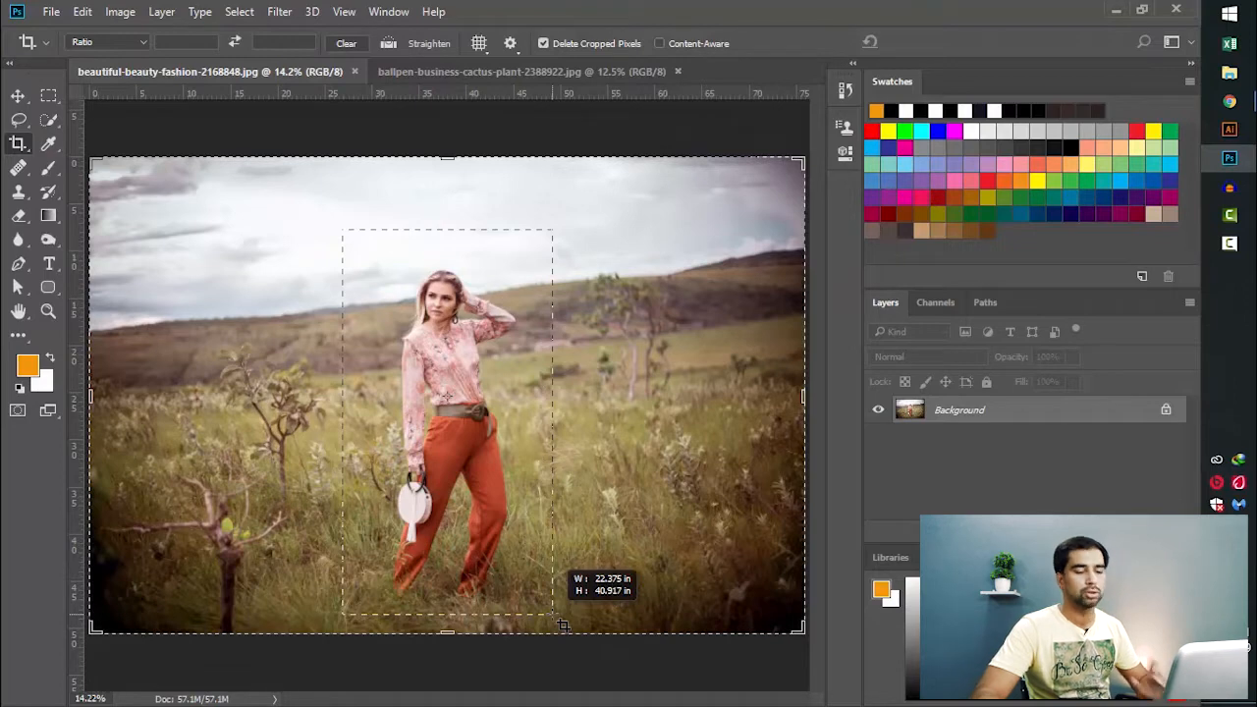
{"action": "left_click_drag", "start_coordinate": [563, 625], "coordinate": [561, 622]}
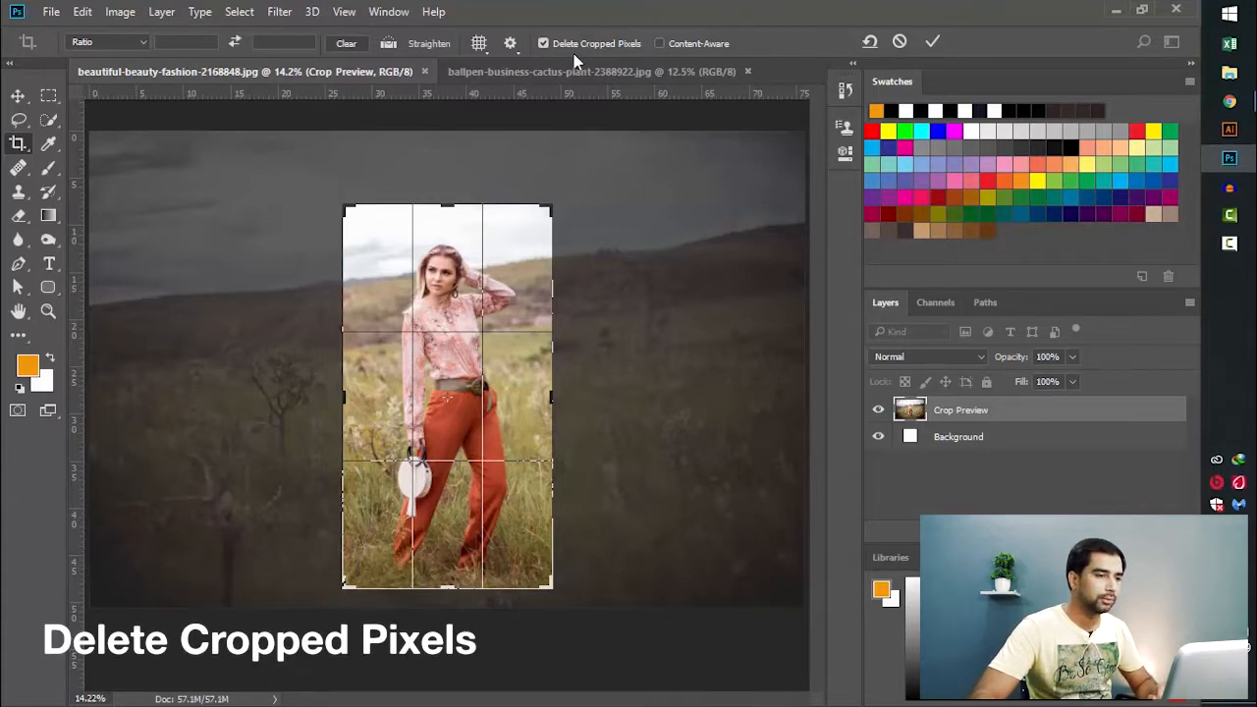
{"action": "left_click", "coordinate": [544, 44]}
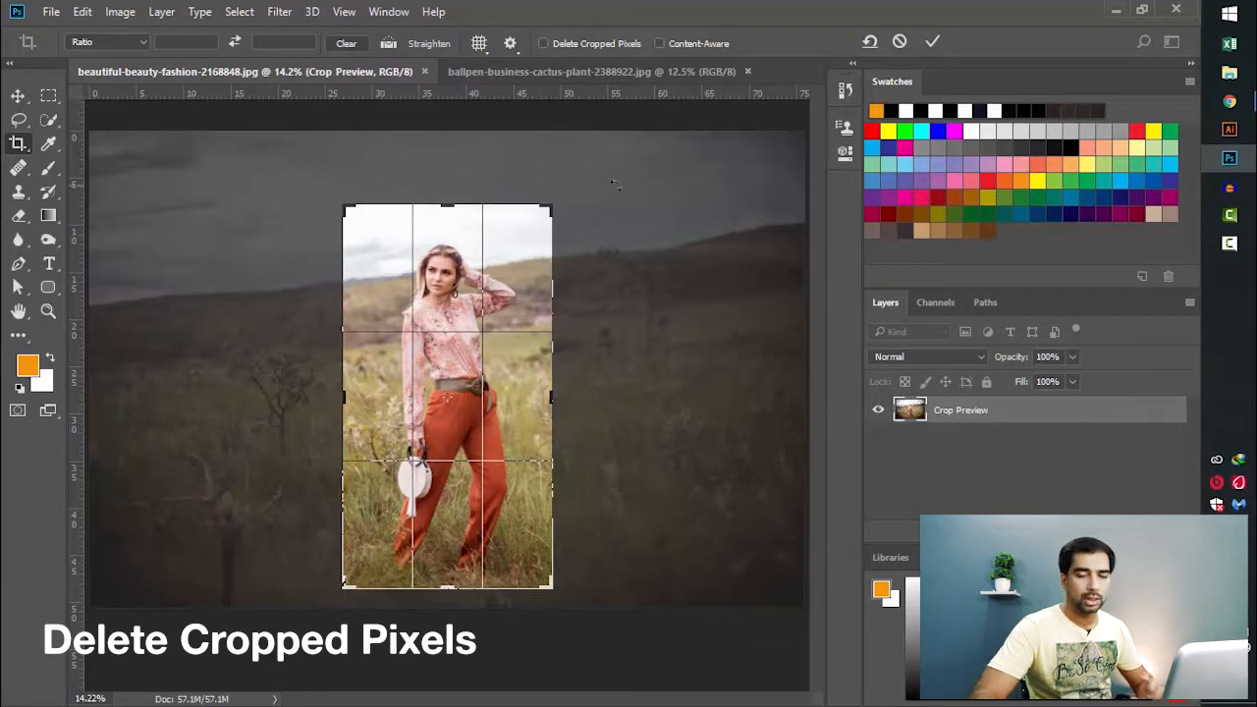
{"action": "left_click", "coordinate": [932, 42]}
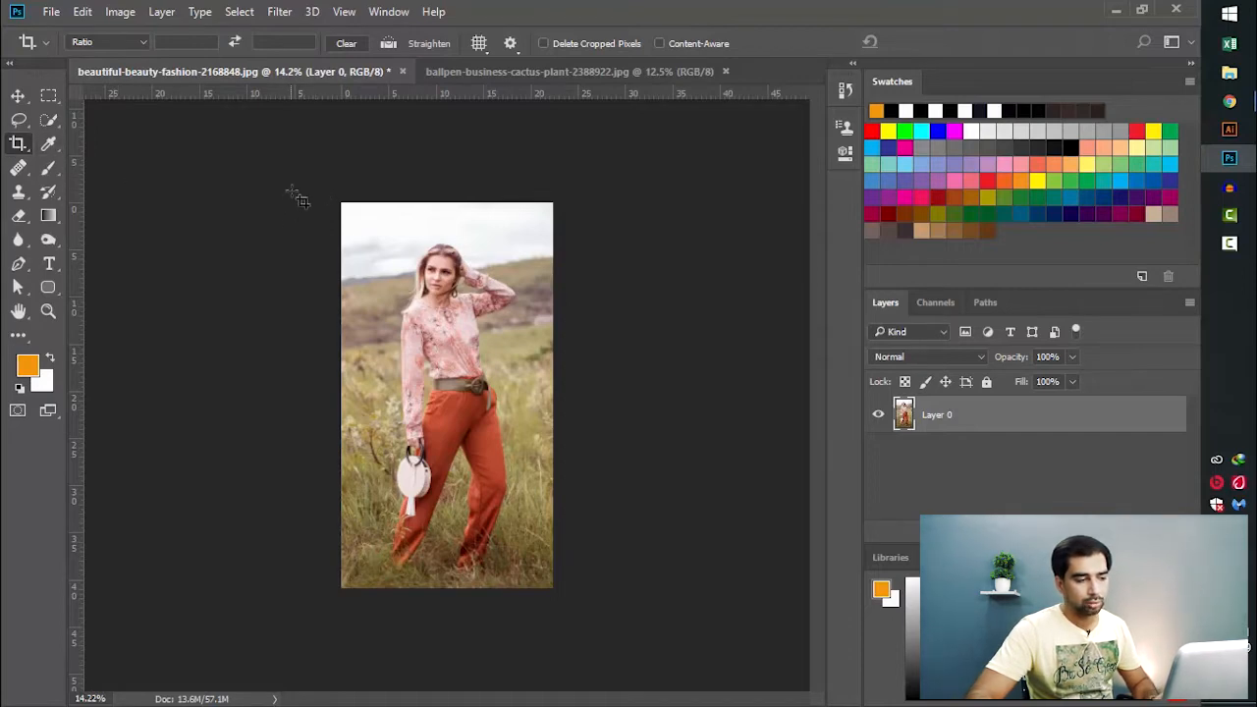
- Redraw the crop frame over the whole visible image and apply the crop with Delete Cropped Pixels turned on
{"action": "left_click_drag", "start_coordinate": [299, 196], "coordinate": [584, 609]}
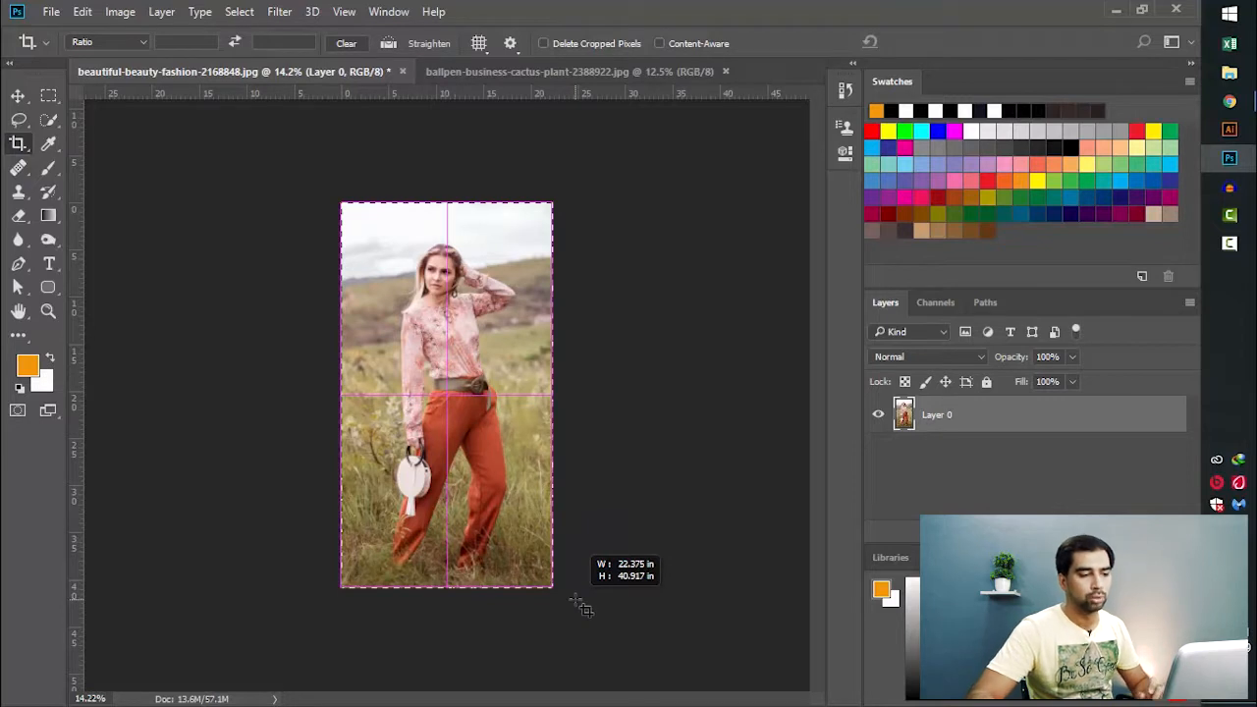
{"action": "left_click_drag", "start_coordinate": [584, 608], "coordinate": [584, 607]}
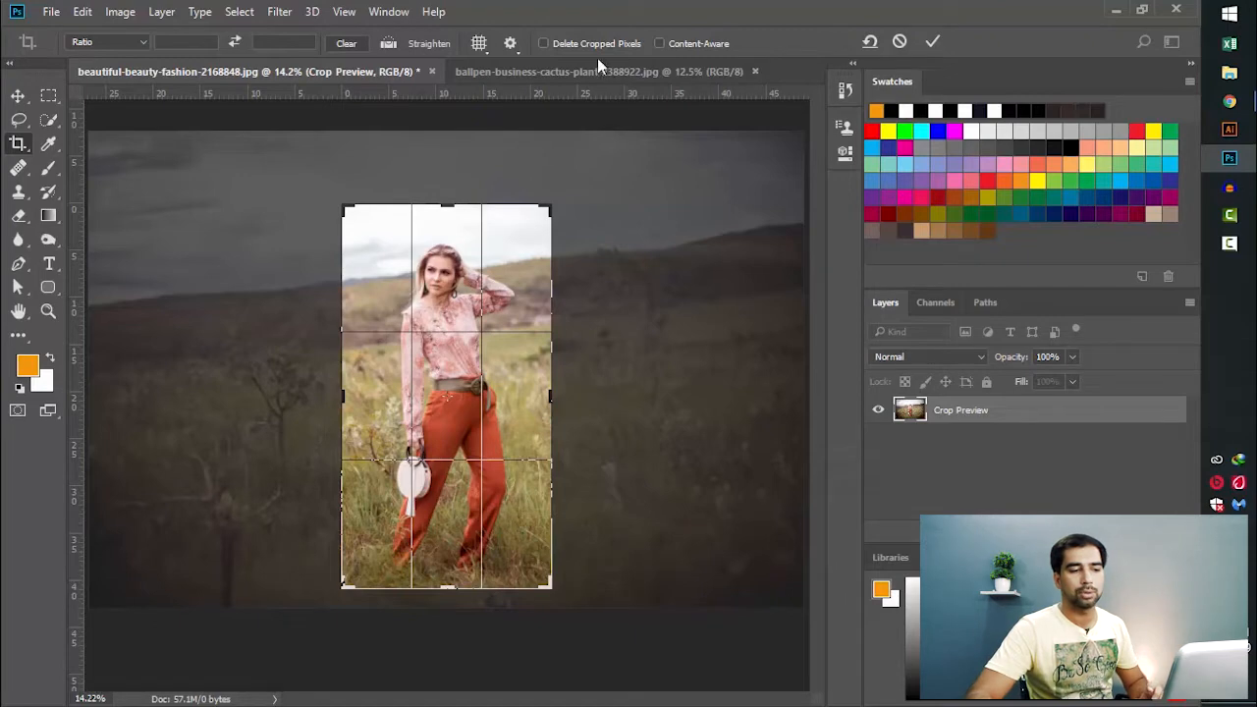
{"action": "left_click", "coordinate": [543, 44]}
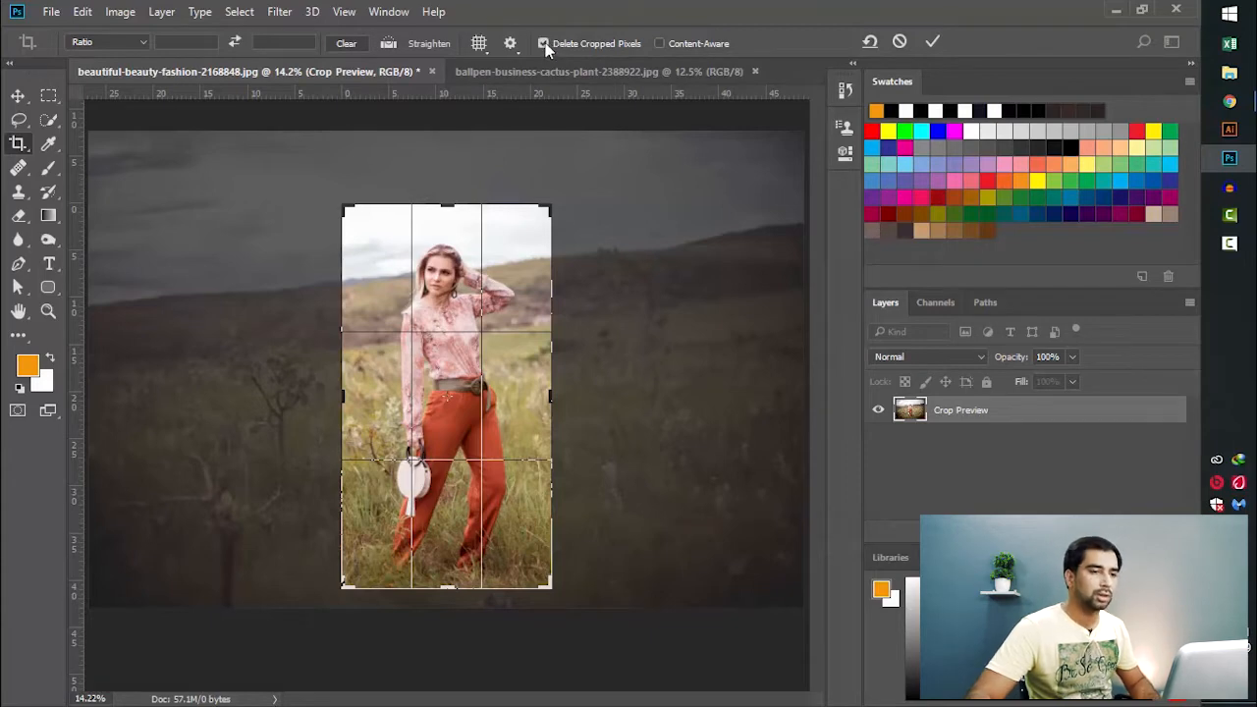
{"action": "left_click", "coordinate": [932, 42]}
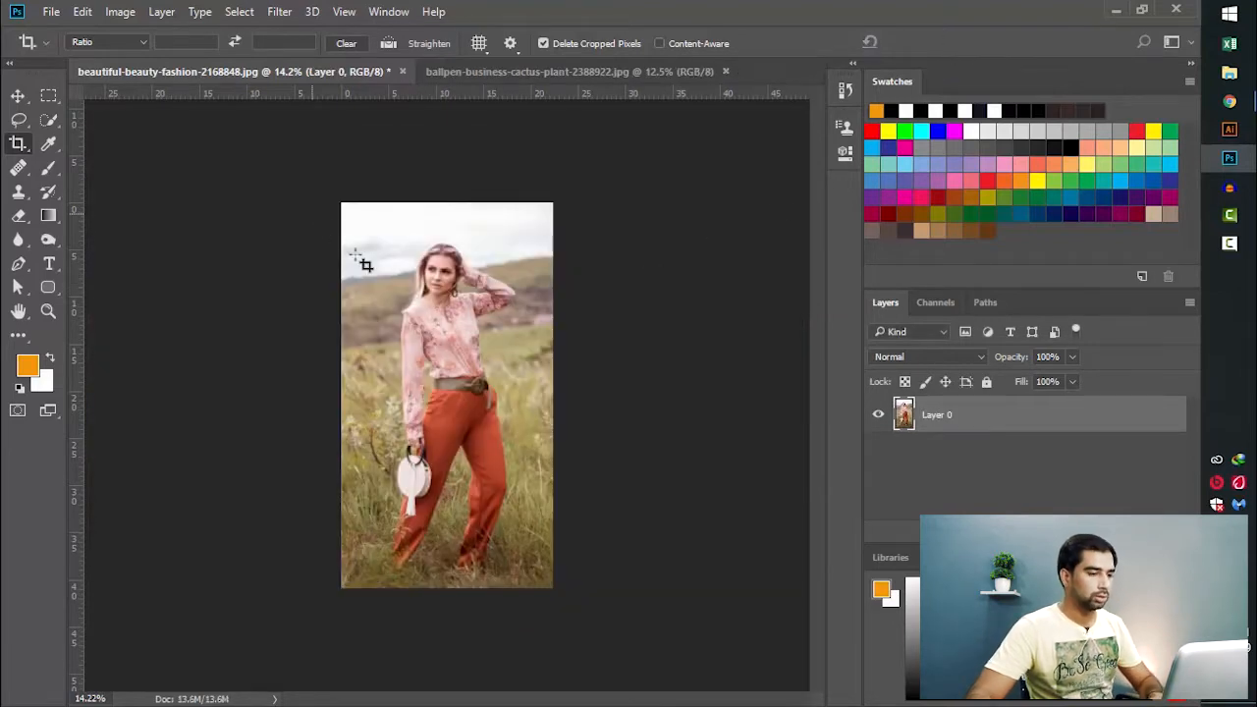
- Extend the canvas beyond the image's right edge with the Crop Tool, and undo all crops back to the full photo
{"action": "key", "text": "v"}
{"action": "key", "text": "c"}
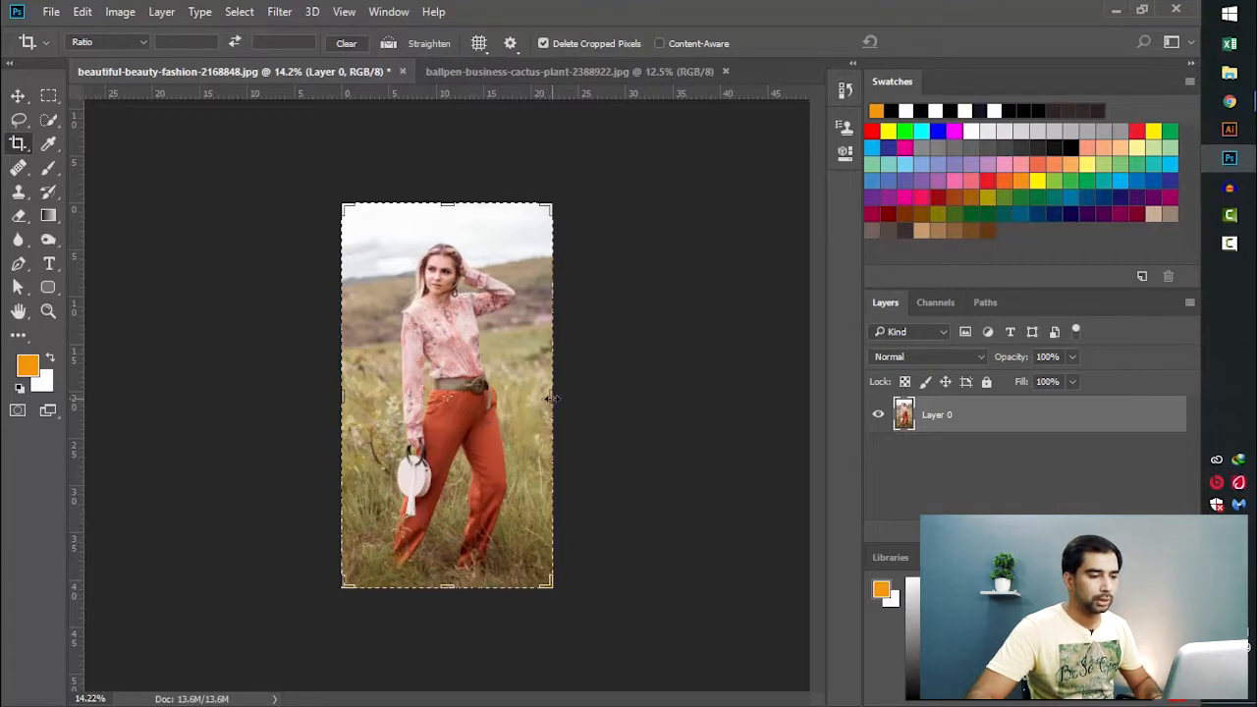
{"action": "left_click_drag", "start_coordinate": [550, 398], "coordinate": [579, 402]}
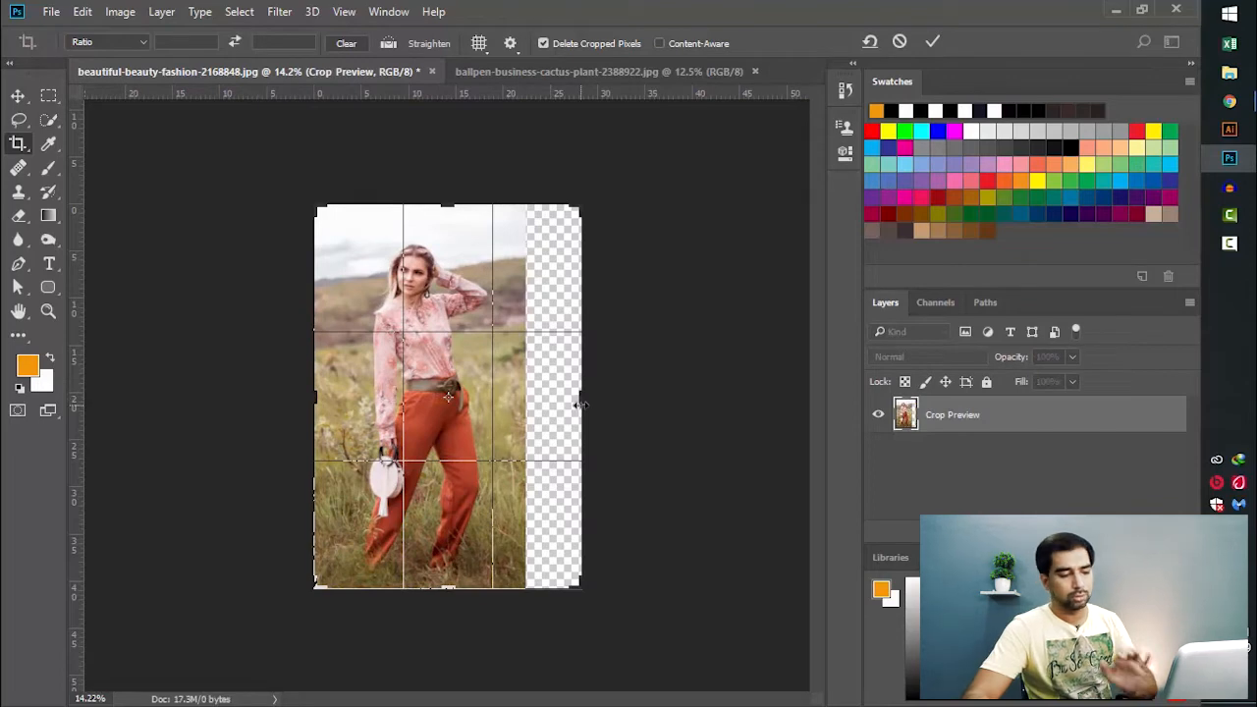
{"action": "key", "text": "Return"}
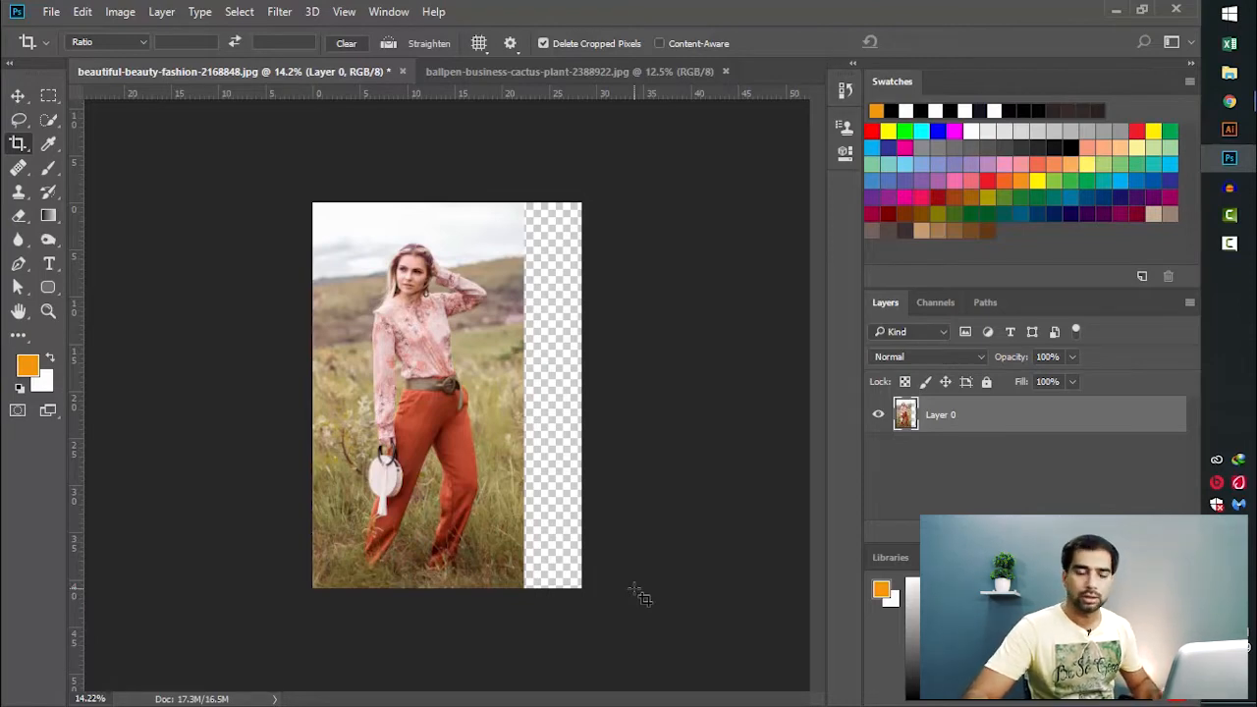
{"action": "key", "text": "ctrl+alt+z"}
{"action": "key", "text": "ctrl+alt+z"}
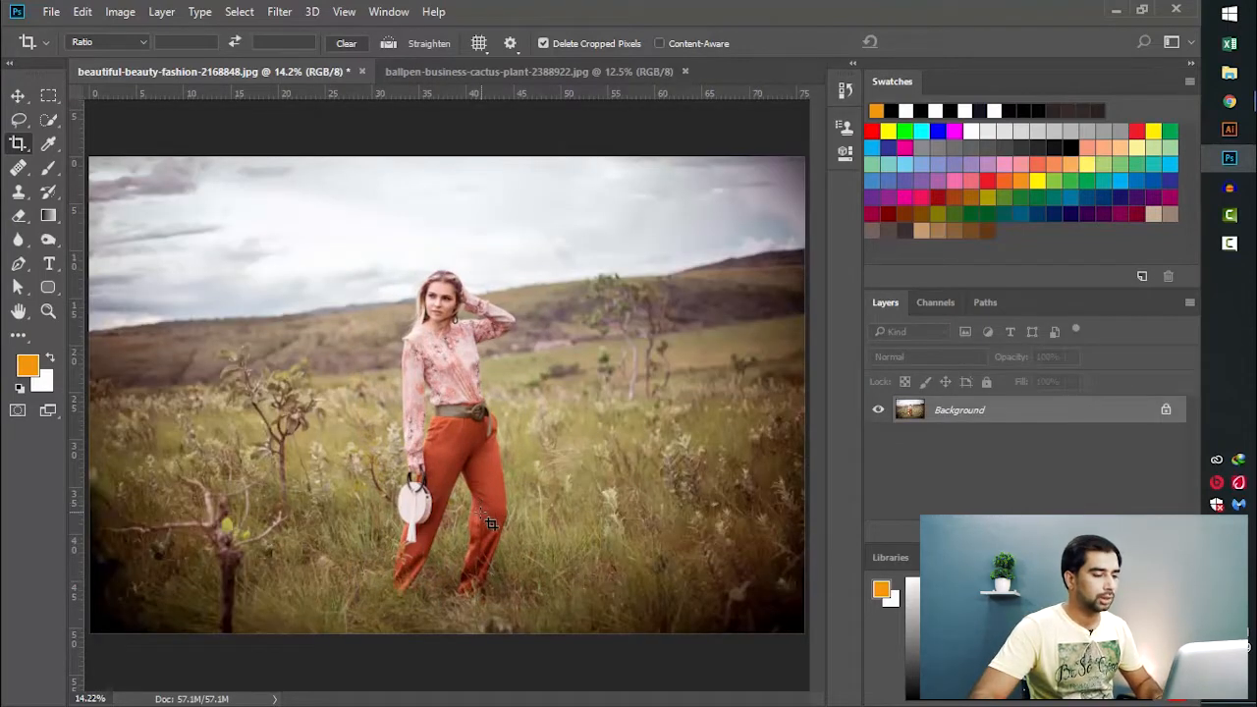
- Switch the crop preset between W x H x Resolution and Ratio, ending on W x H x Resolution
{"action": "left_click", "coordinate": [136, 42]}
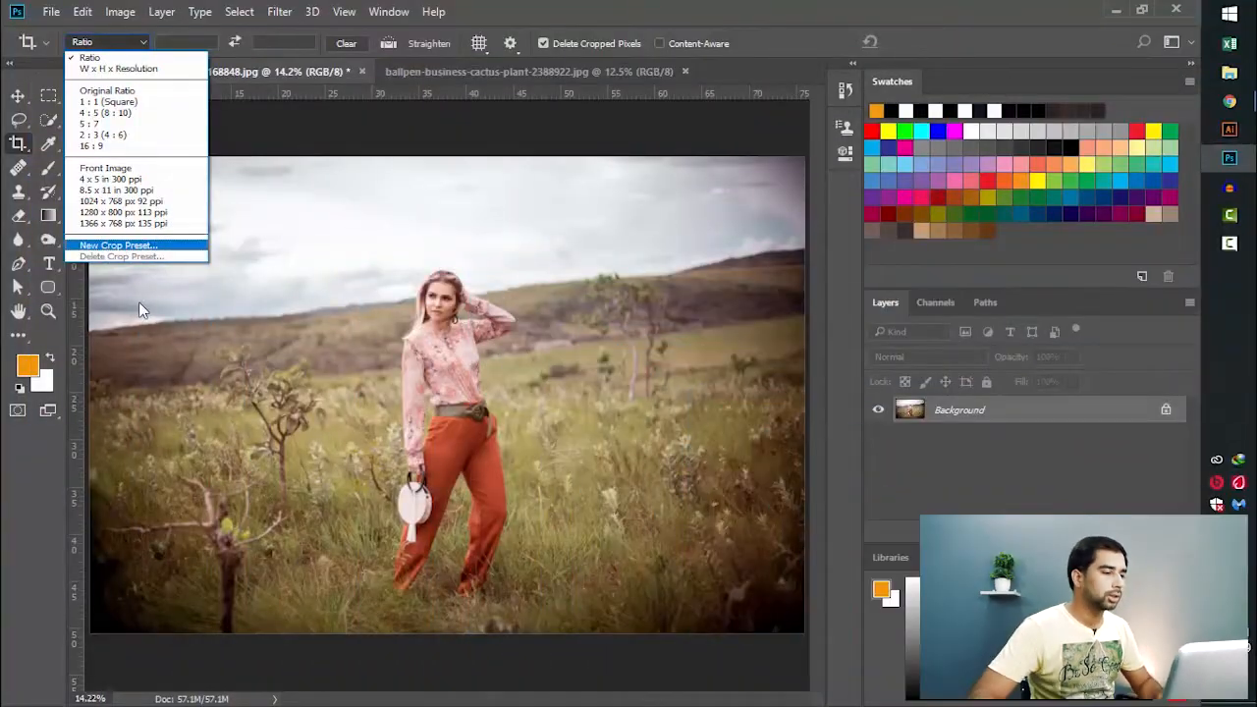
{"action": "left_click", "coordinate": [134, 78]}
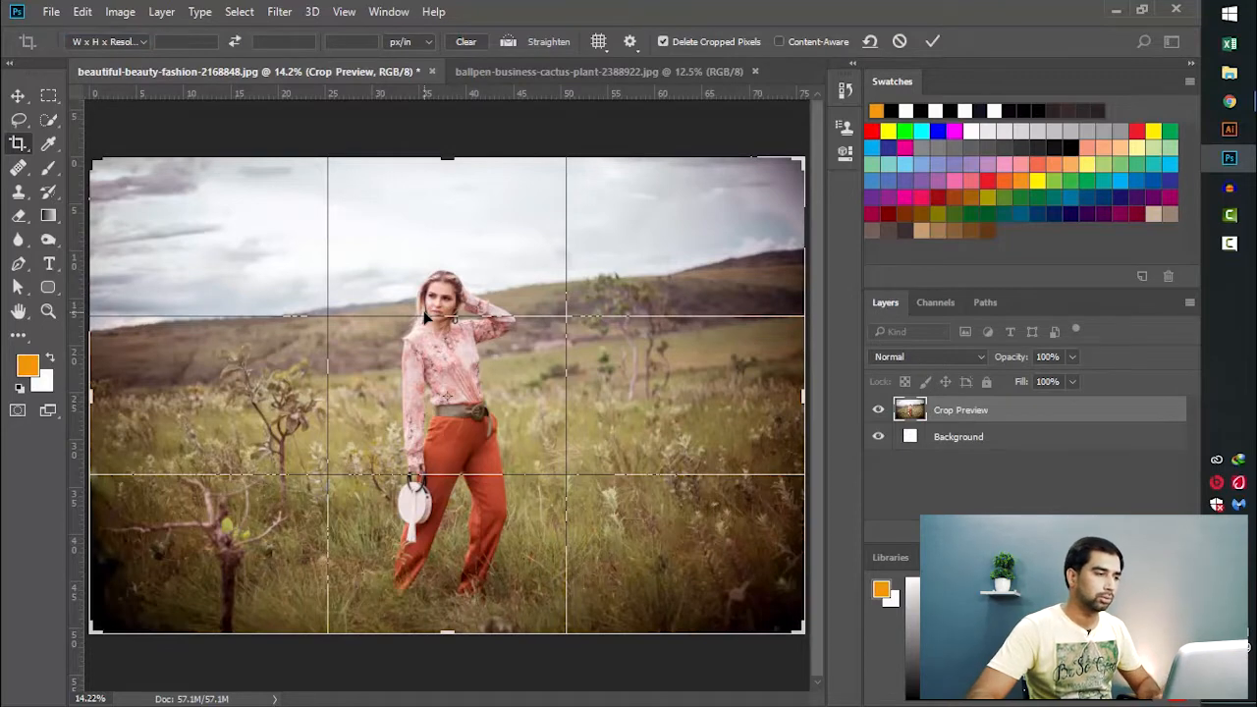
{"action": "left_click", "coordinate": [108, 41]}
{"action": "left_click", "coordinate": [98, 59]}
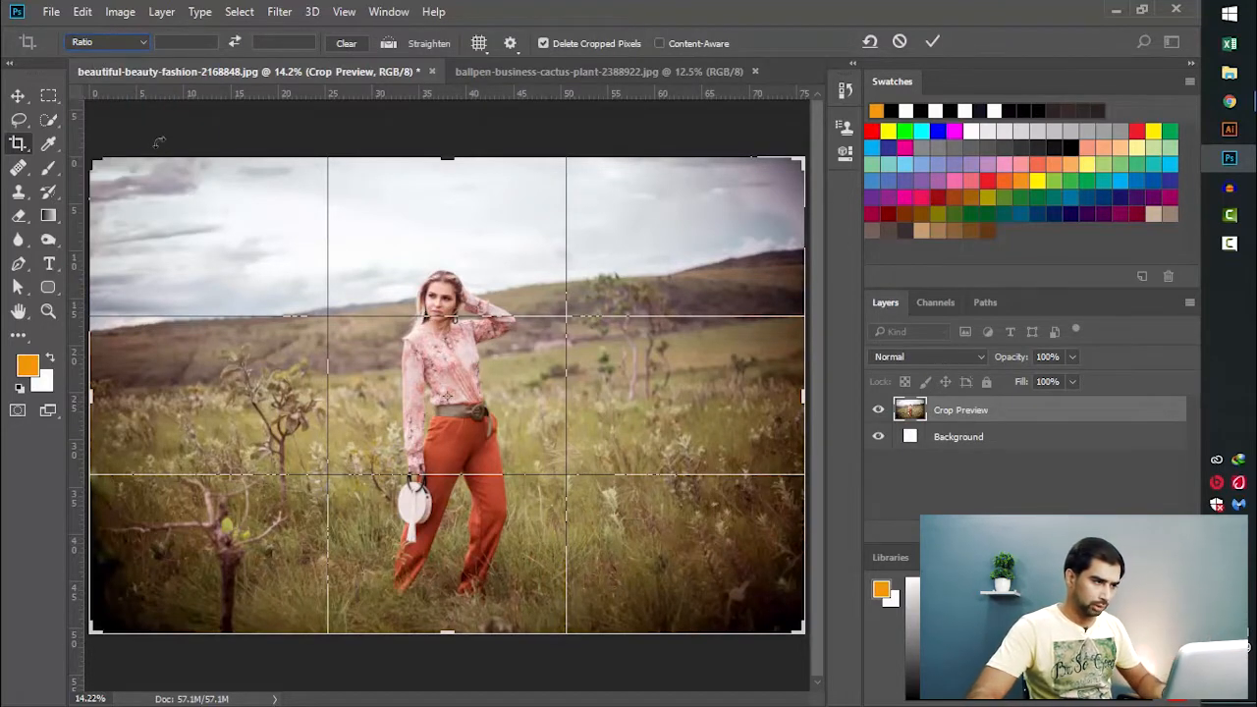
{"action": "left_click", "coordinate": [128, 44]}
{"action": "left_click", "coordinate": [127, 62]}
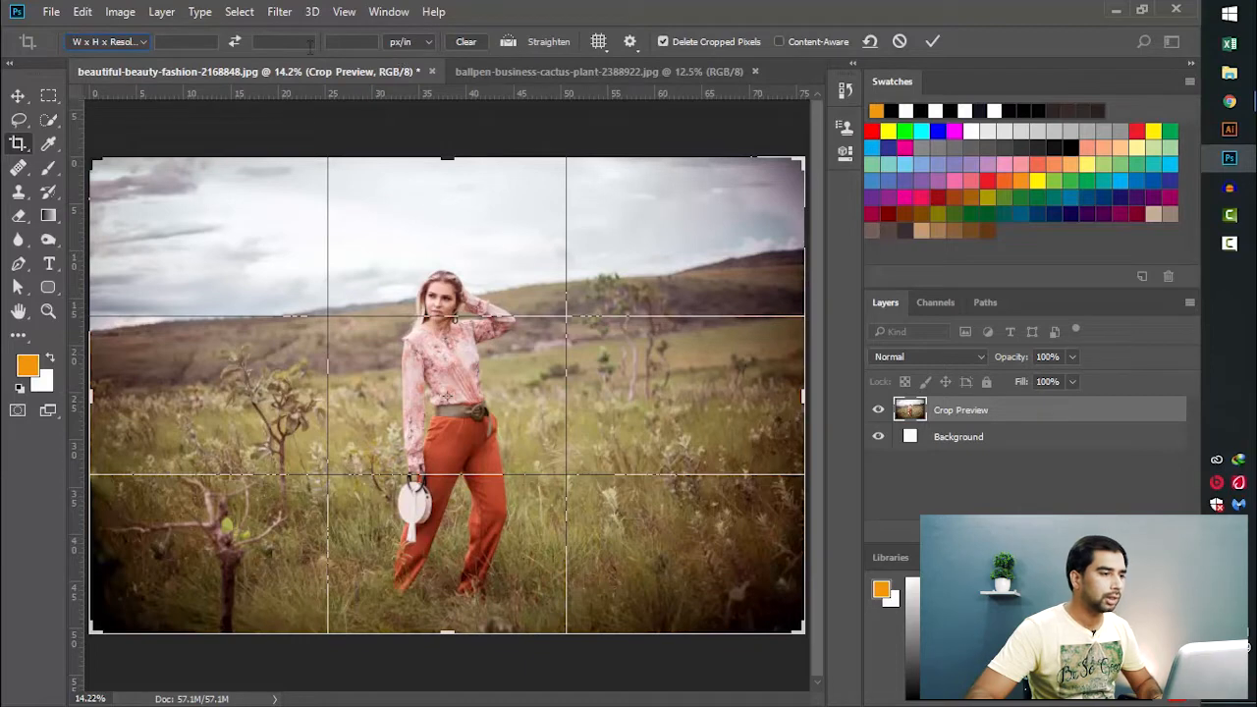
{"action": "left_click", "coordinate": [425, 41]}
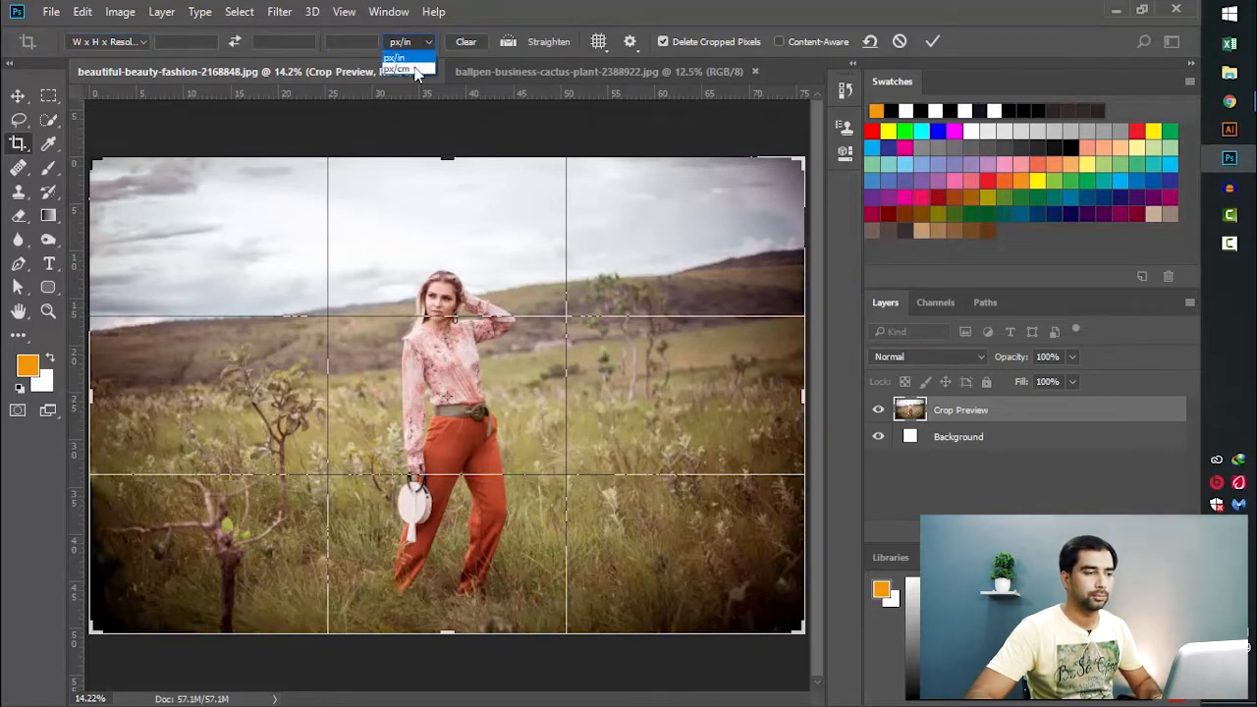
{"action": "left_click", "coordinate": [217, 48]}
{"action": "left_click", "coordinate": [188, 42]}
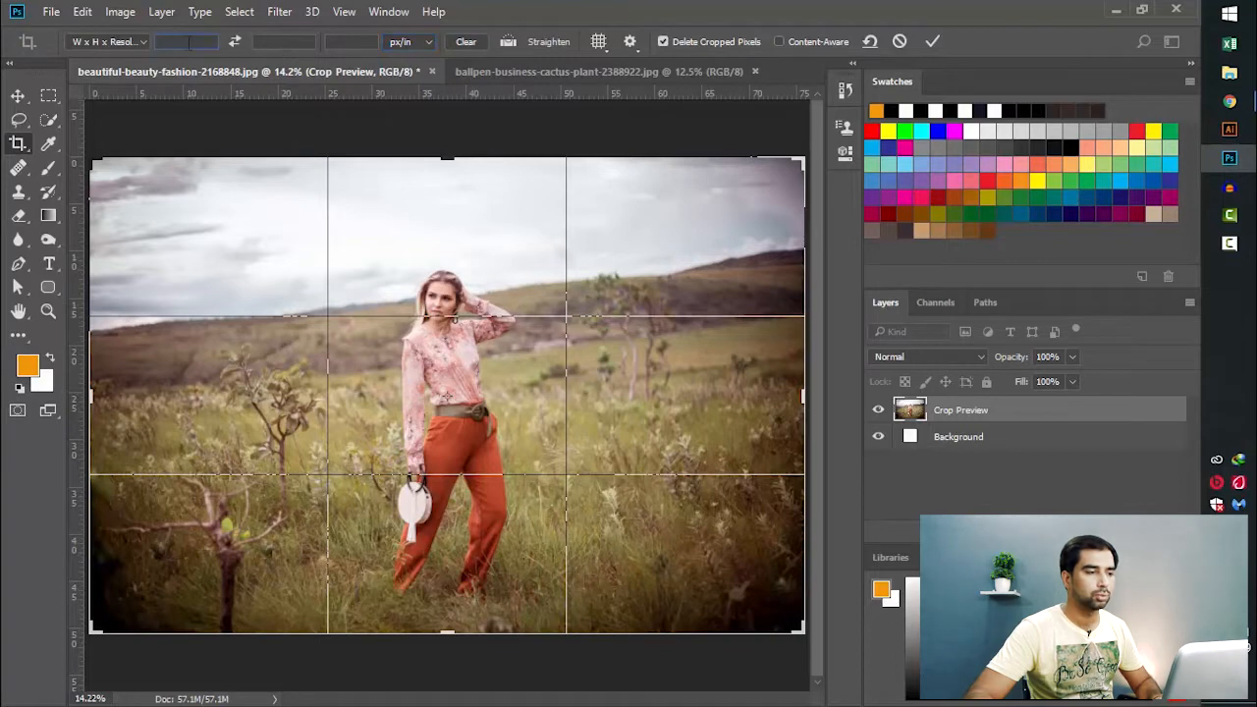
{"action": "left_click", "coordinate": [285, 43]}
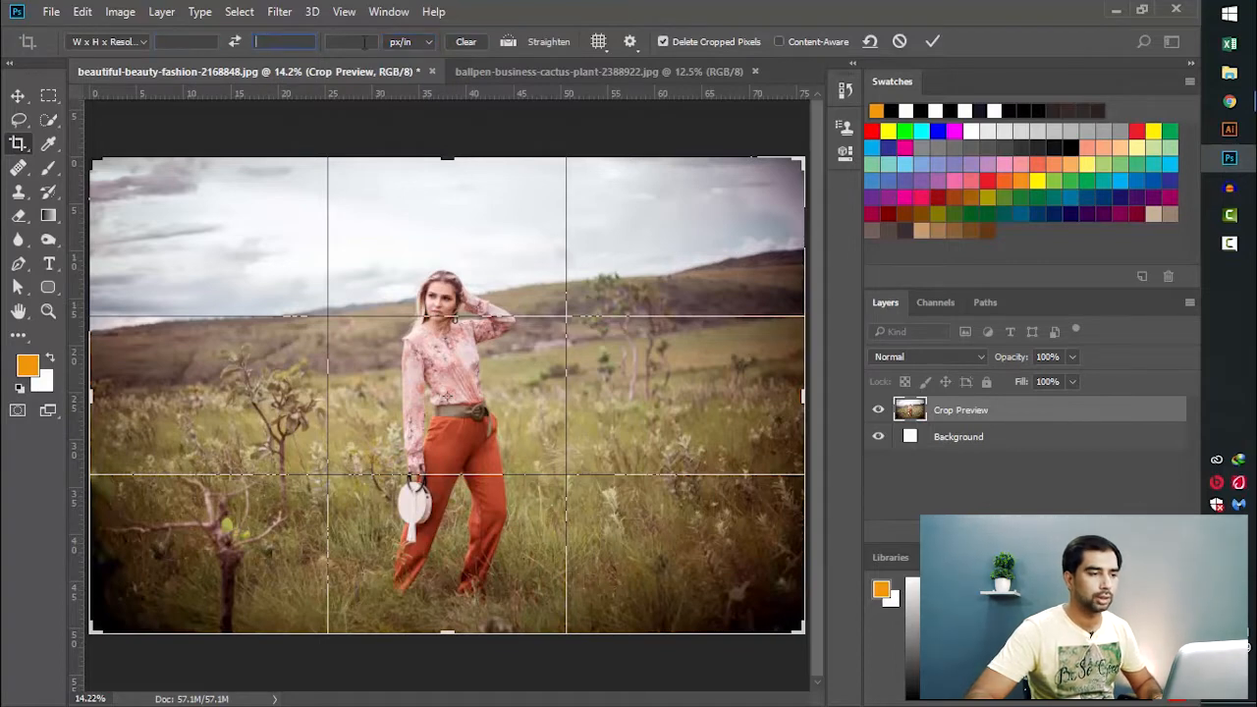
{"action": "left_click", "coordinate": [426, 41]}
{"action": "left_click", "coordinate": [426, 44]}
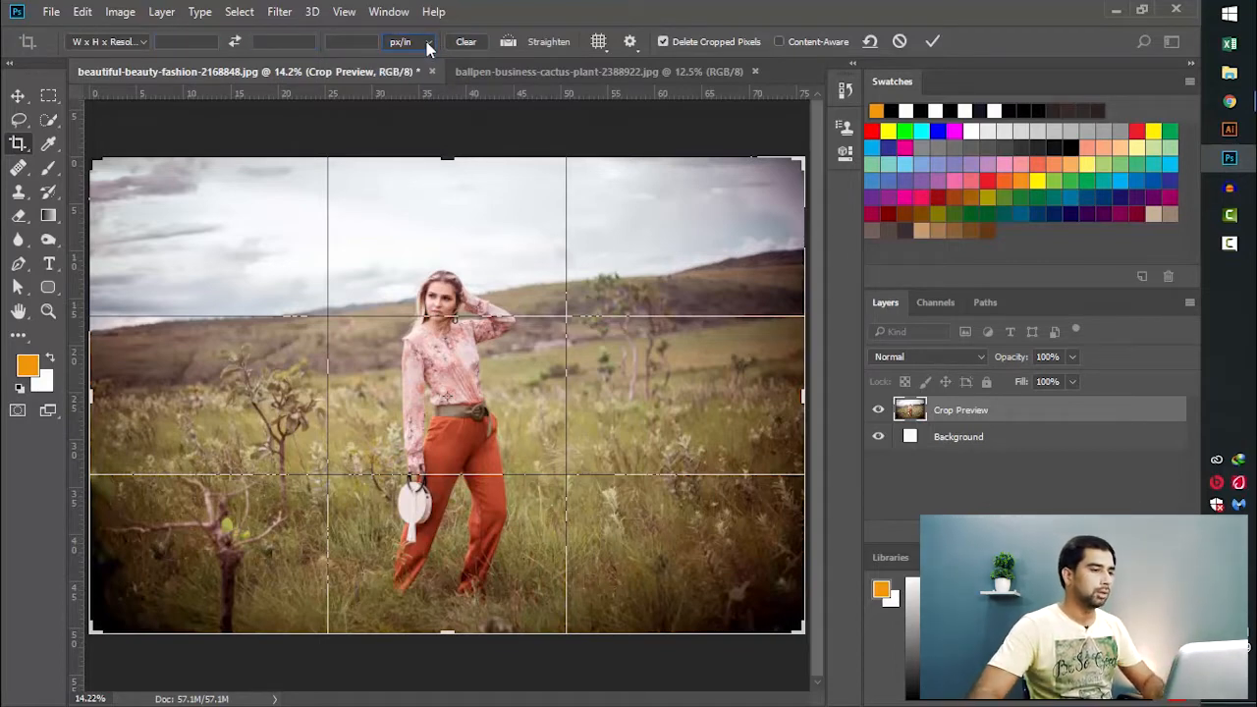
- Set the crop width to 1 in and the crop height to 1 in
{"action": "left_click", "coordinate": [199, 45]}
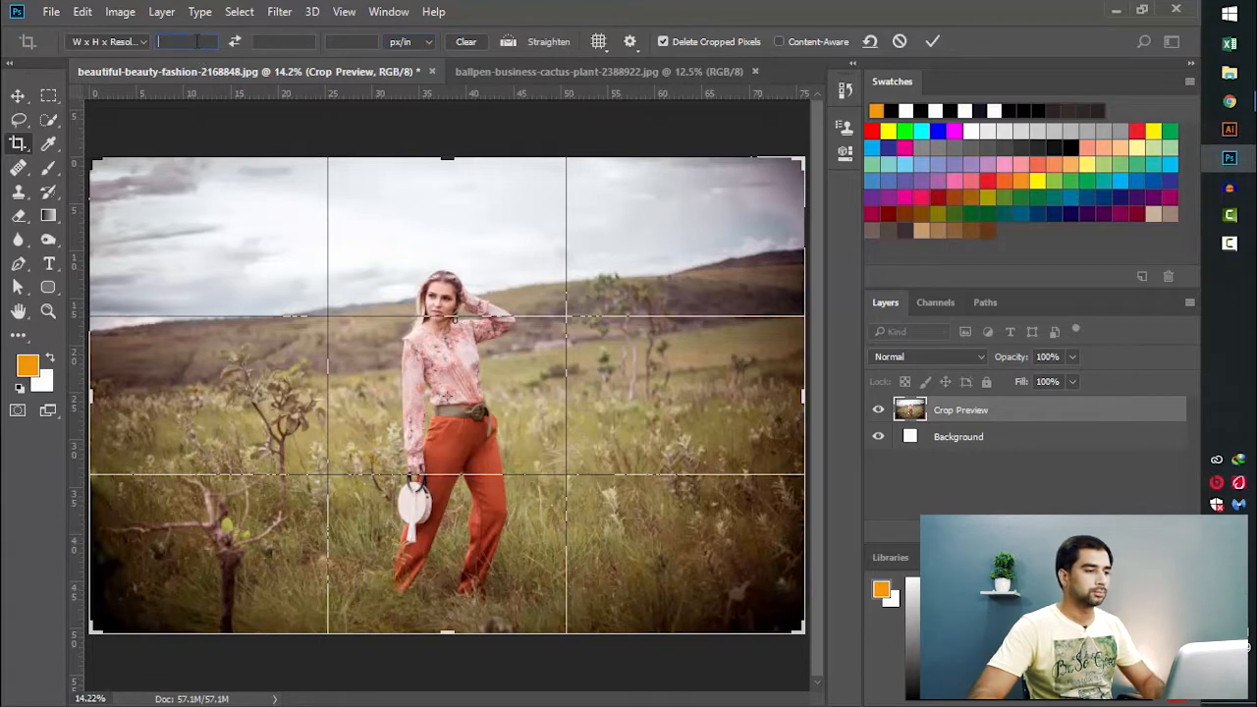
{"action": "type", "text": "1"}
{"action": "left_click", "coordinate": [298, 44]}
{"action": "type", "text": "11"}
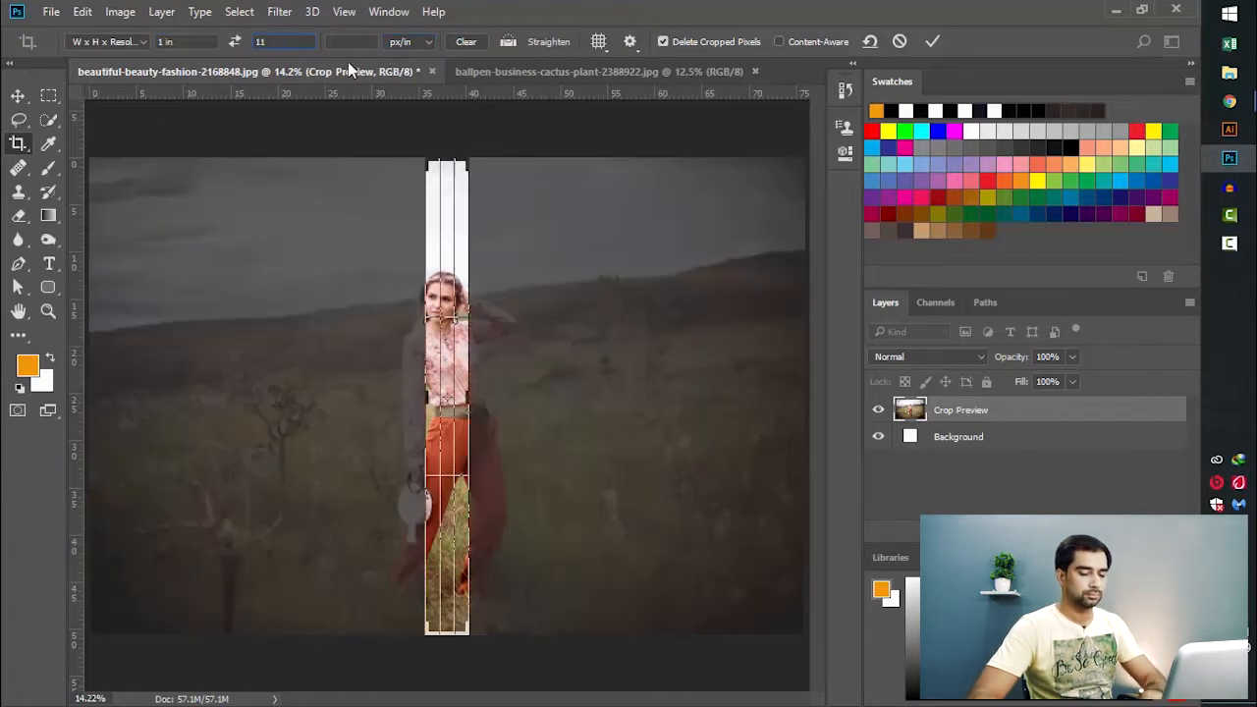
{"action": "key", "text": "BackSpace"}
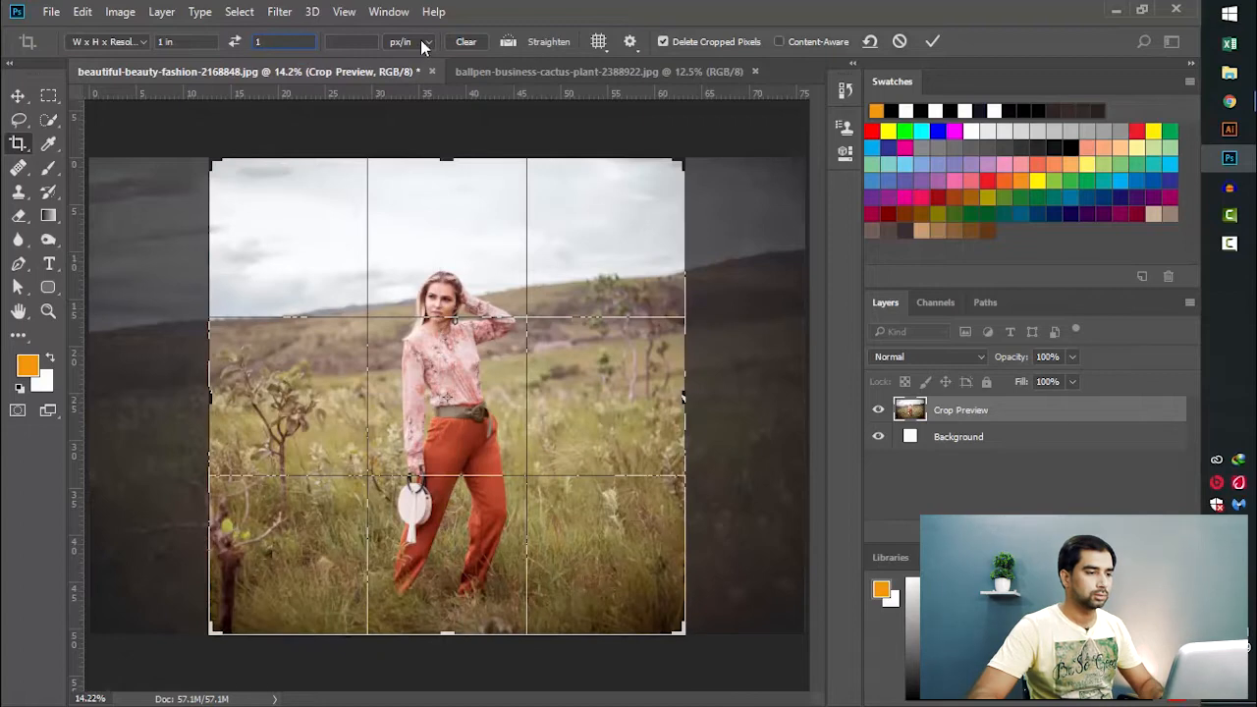
{"action": "left_click", "coordinate": [420, 40]}
{"action": "left_click", "coordinate": [417, 41]}
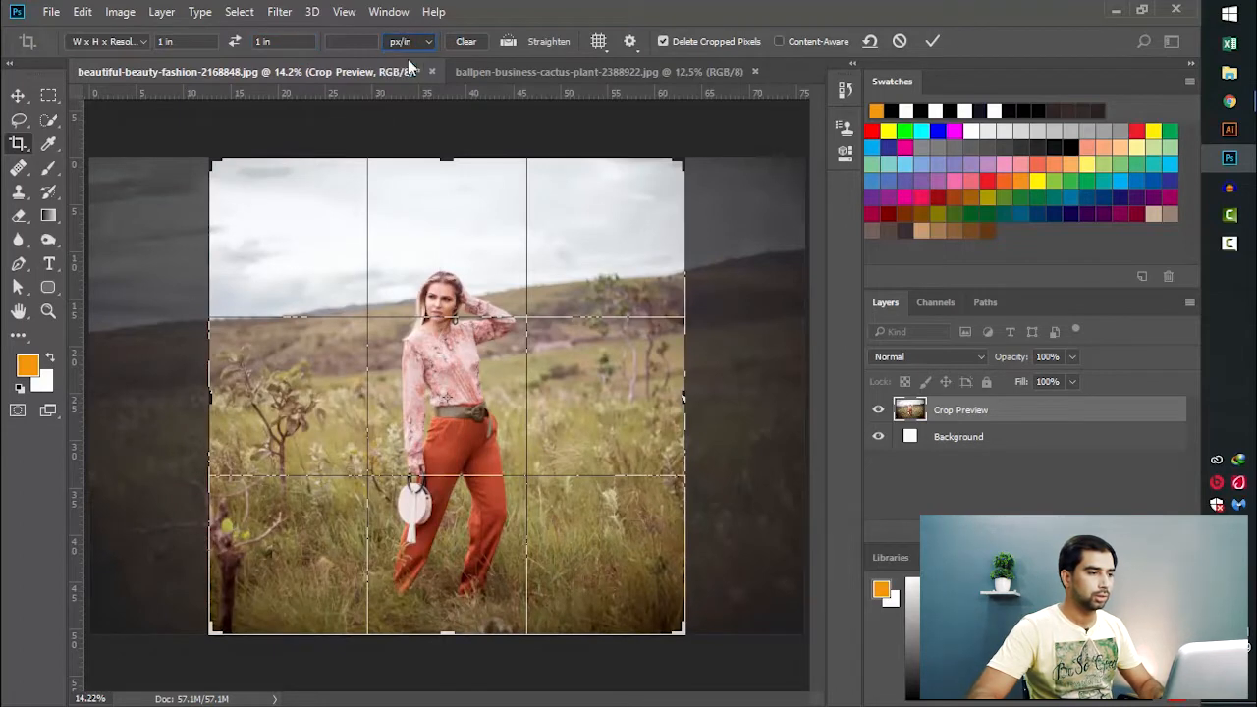
{"action": "left_click", "coordinate": [295, 46]}
{"action": "left_click", "coordinate": [421, 42]}
{"action": "left_click_drag", "start_coordinate": [194, 47], "coordinate": [140, 47]}
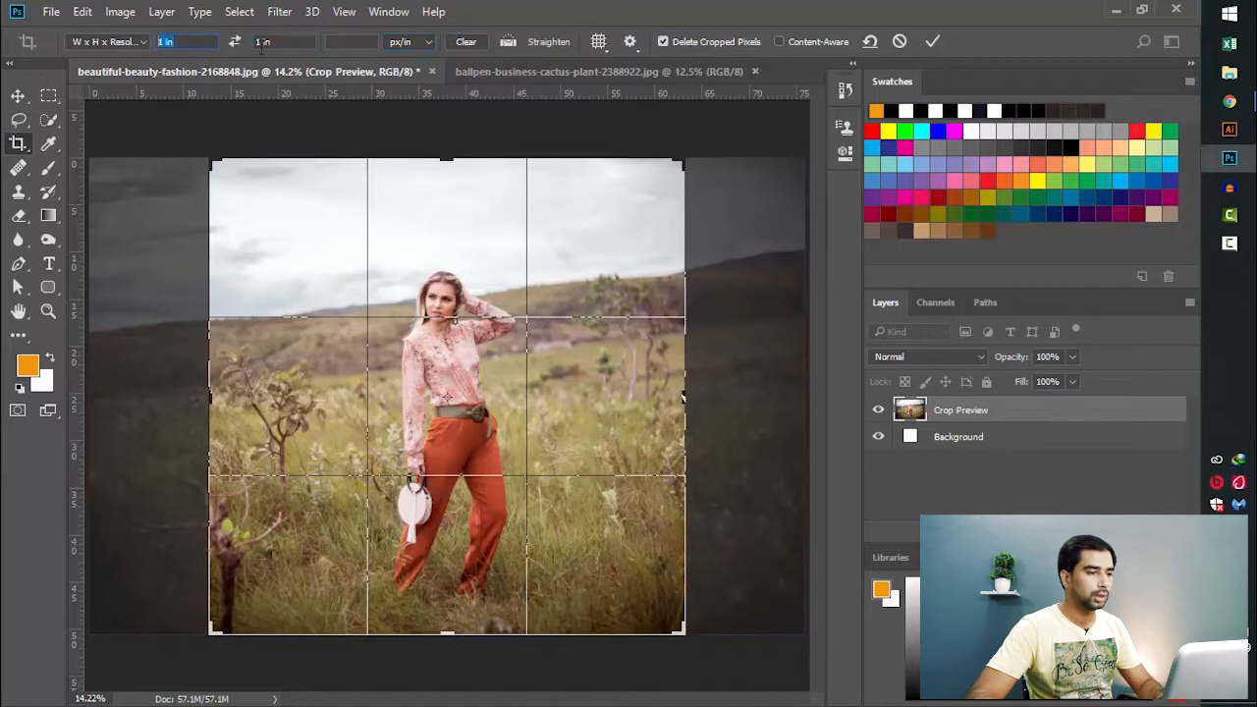
{"action": "left_click_drag", "start_coordinate": [278, 46], "coordinate": [237, 46]}
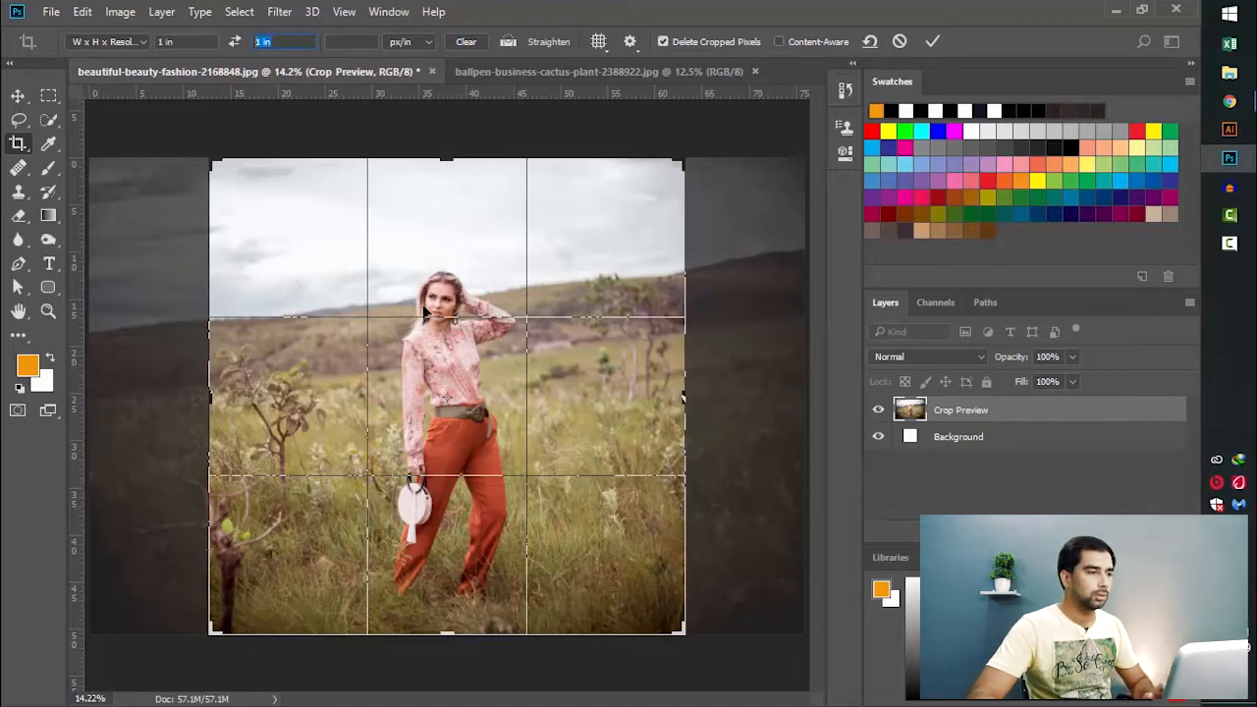
- Switch the crop preset from W x H x Resolution to Ratio and cancel the pending crop
{"action": "left_click", "coordinate": [121, 43]}
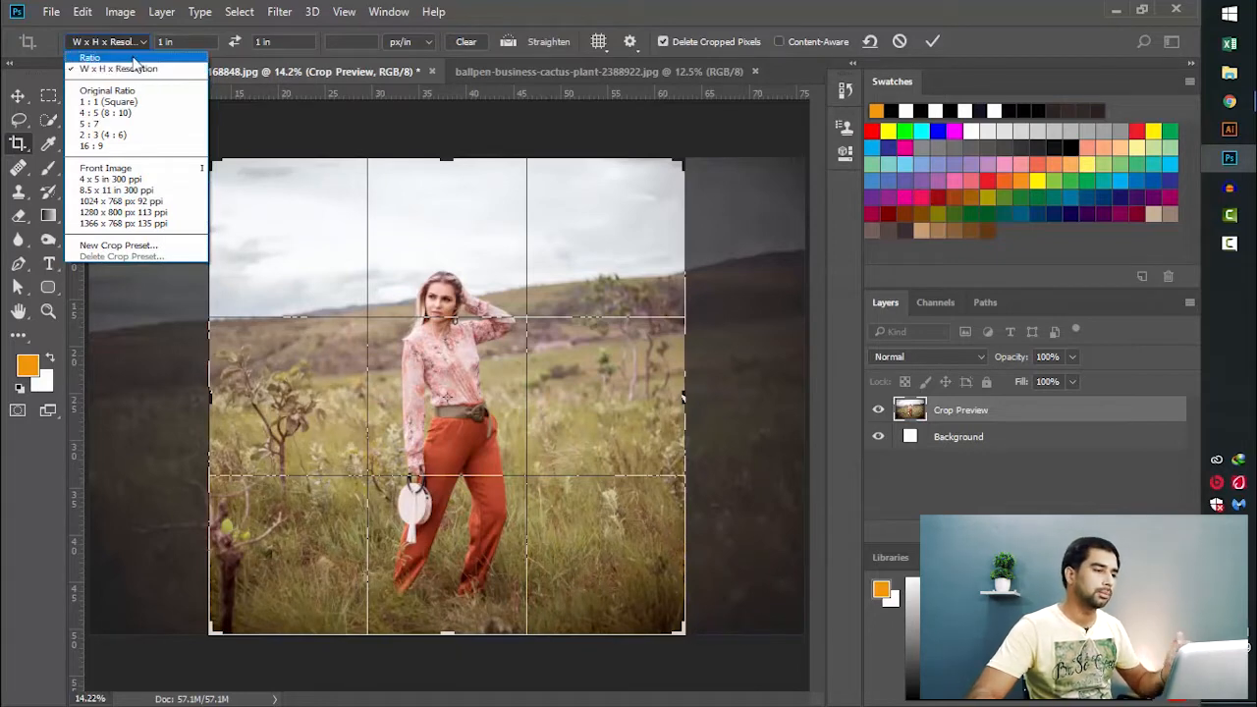
{"action": "left_click", "coordinate": [134, 58]}
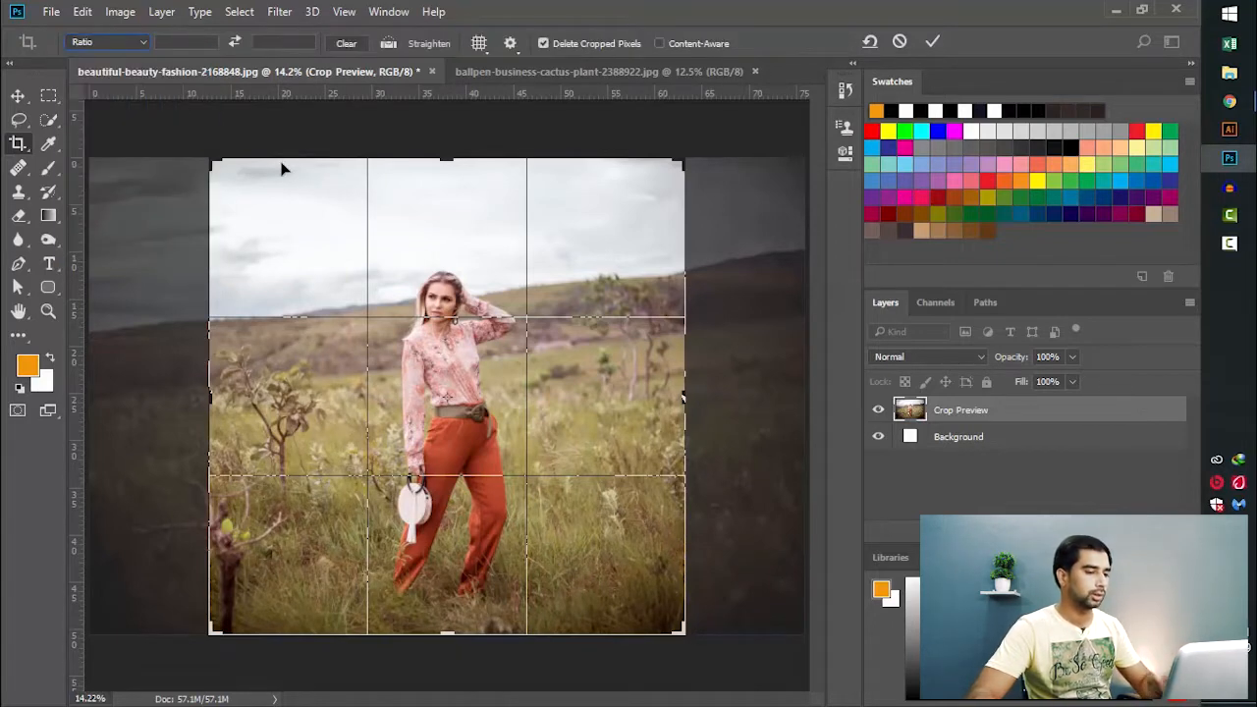
{"action": "key", "text": "Escape"}
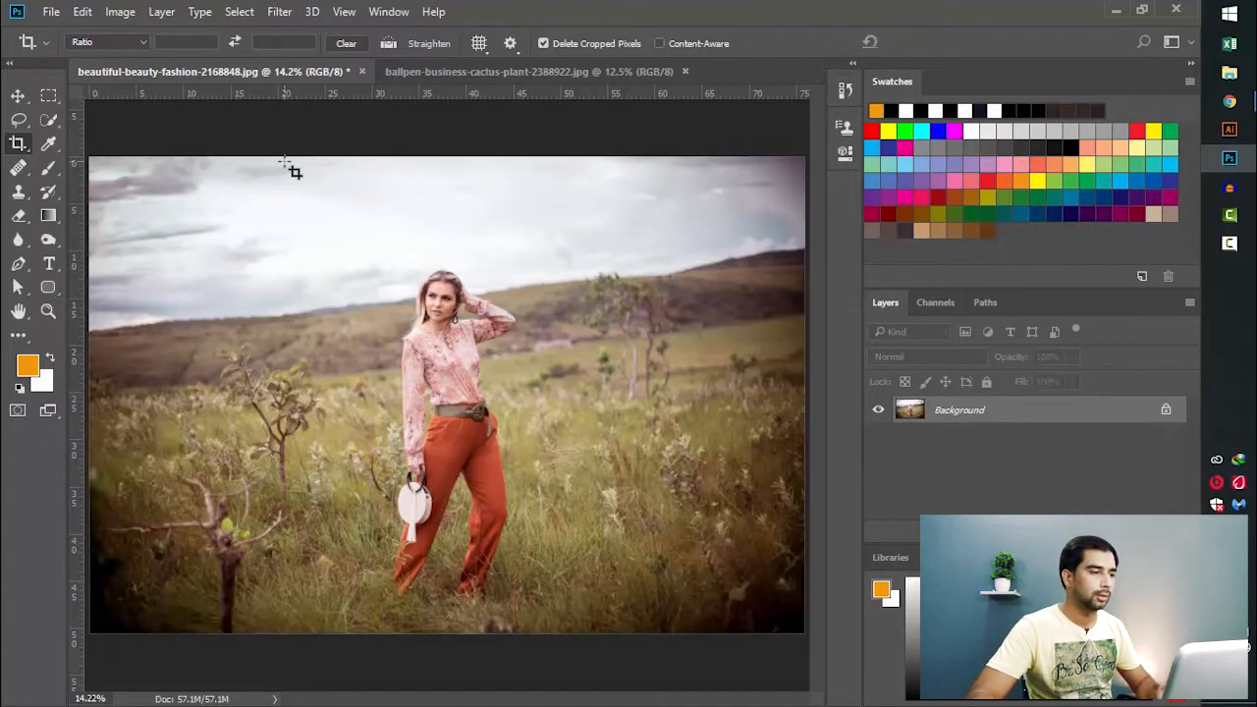
- Choose the 1 : 1 (Square) crop preset and resize the square frame from its lower-right corner, down to about 42 in and up to about 49 in
{"action": "left_click", "coordinate": [110, 43]}
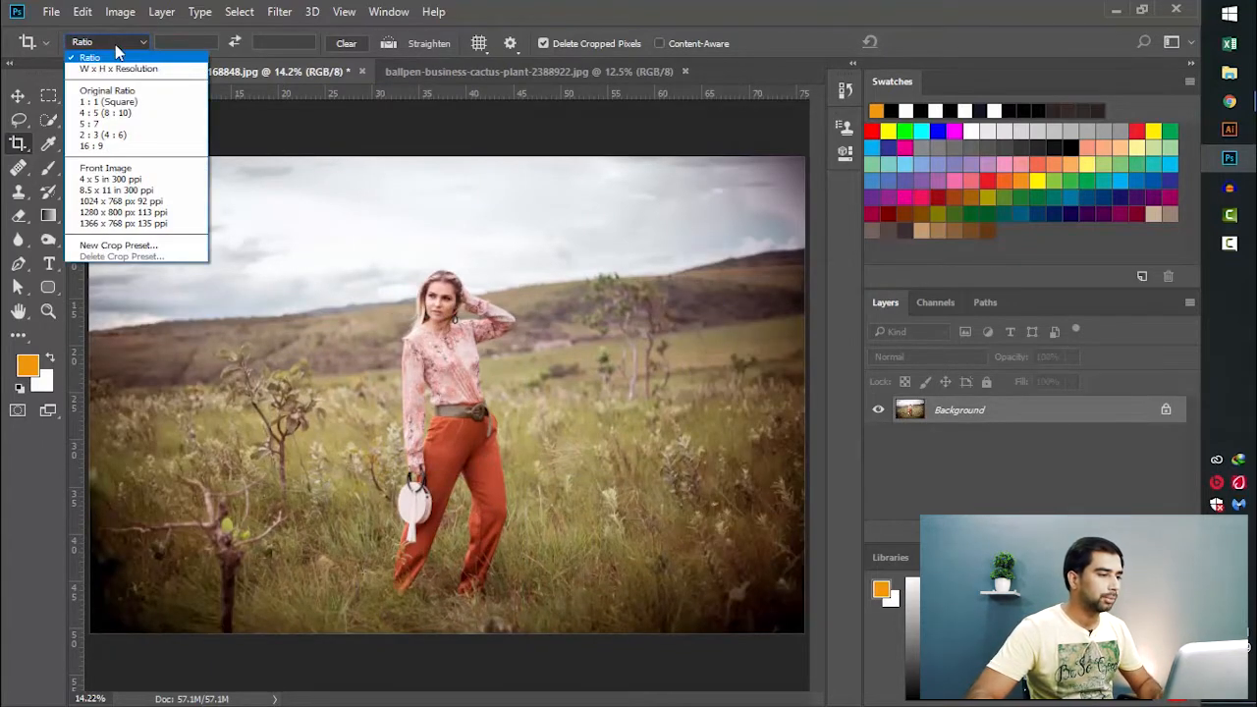
{"action": "left_click", "coordinate": [149, 102]}
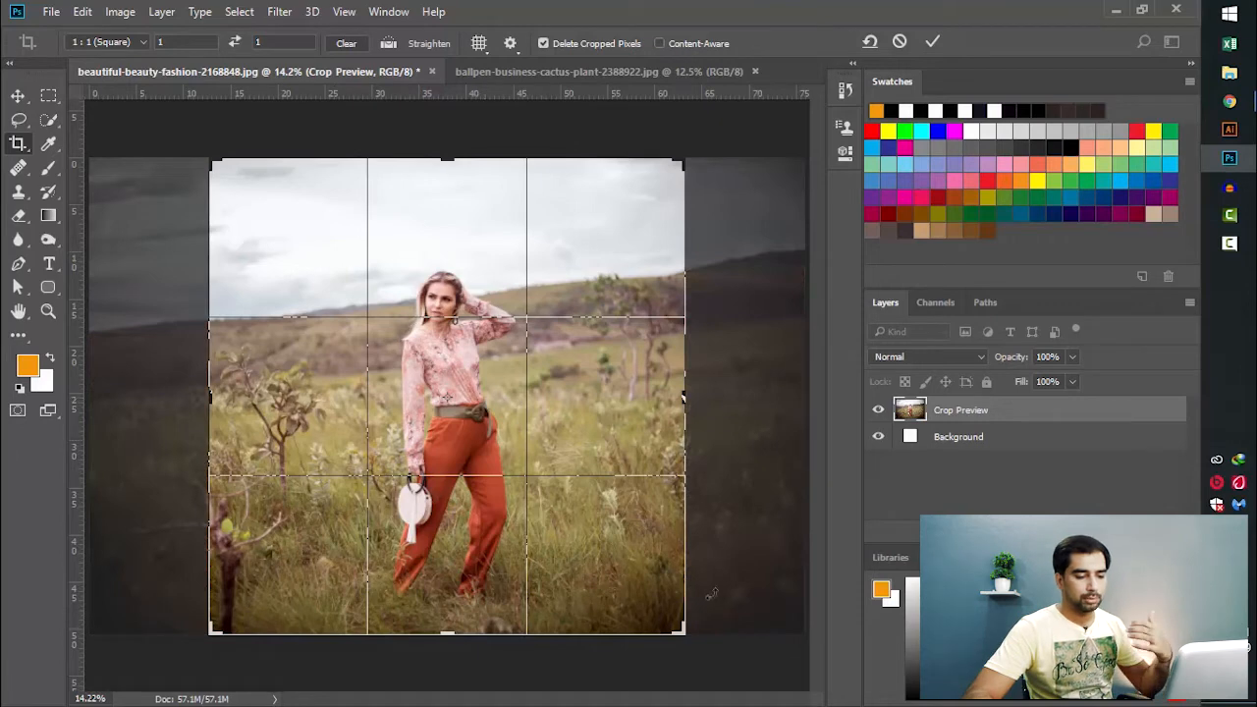
{"action": "left_click_drag", "start_coordinate": [682, 638], "coordinate": [656, 591]}
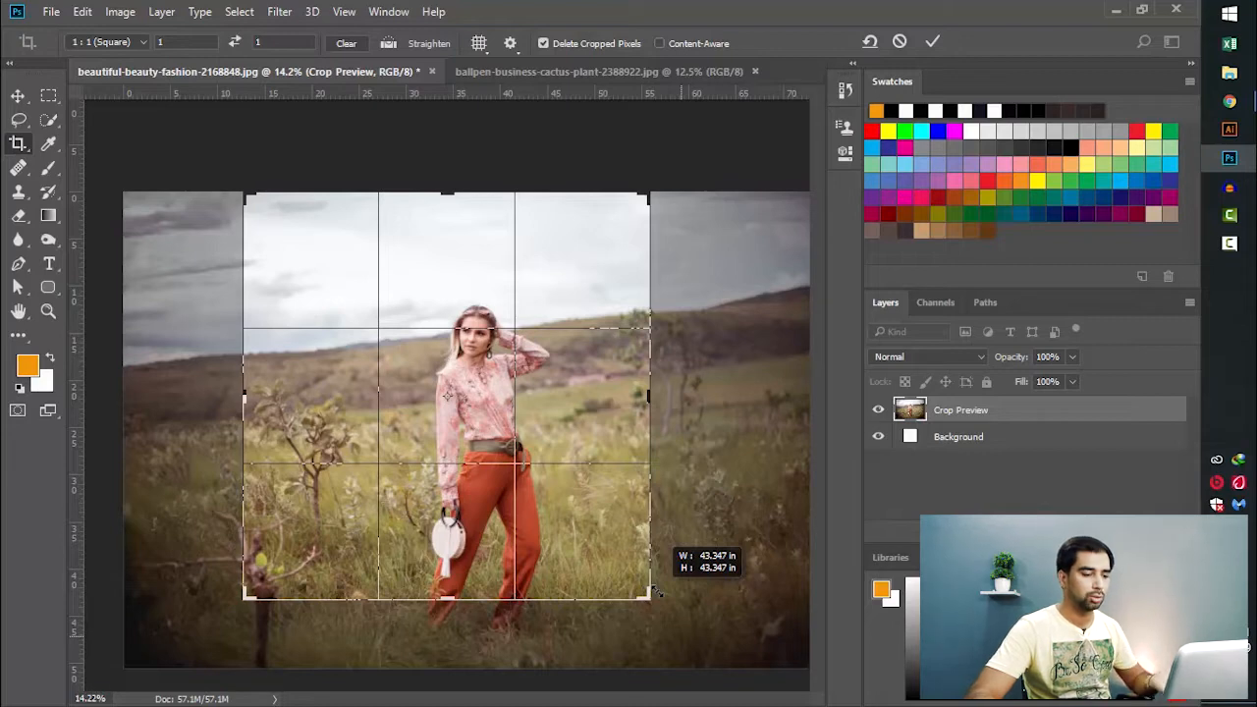
{"action": "left_click_drag", "start_coordinate": [656, 591], "coordinate": [682, 554]}
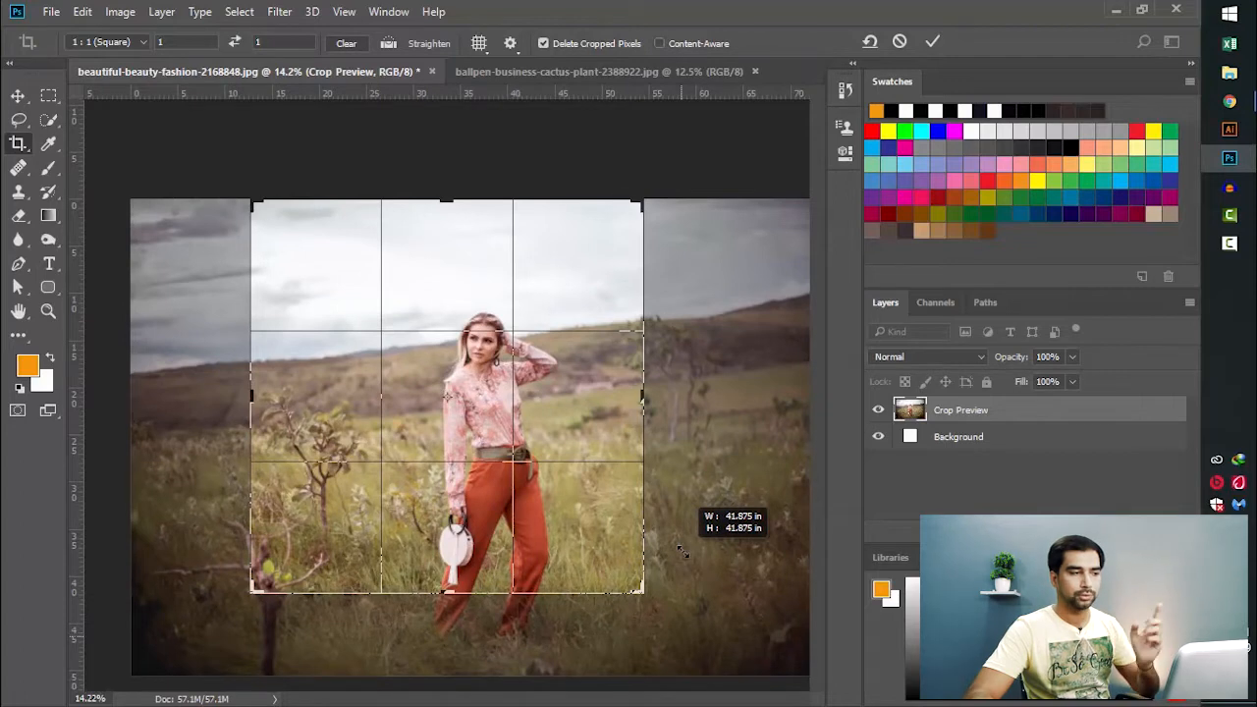
{"action": "left_click_drag", "start_coordinate": [683, 555], "coordinate": [682, 553]}
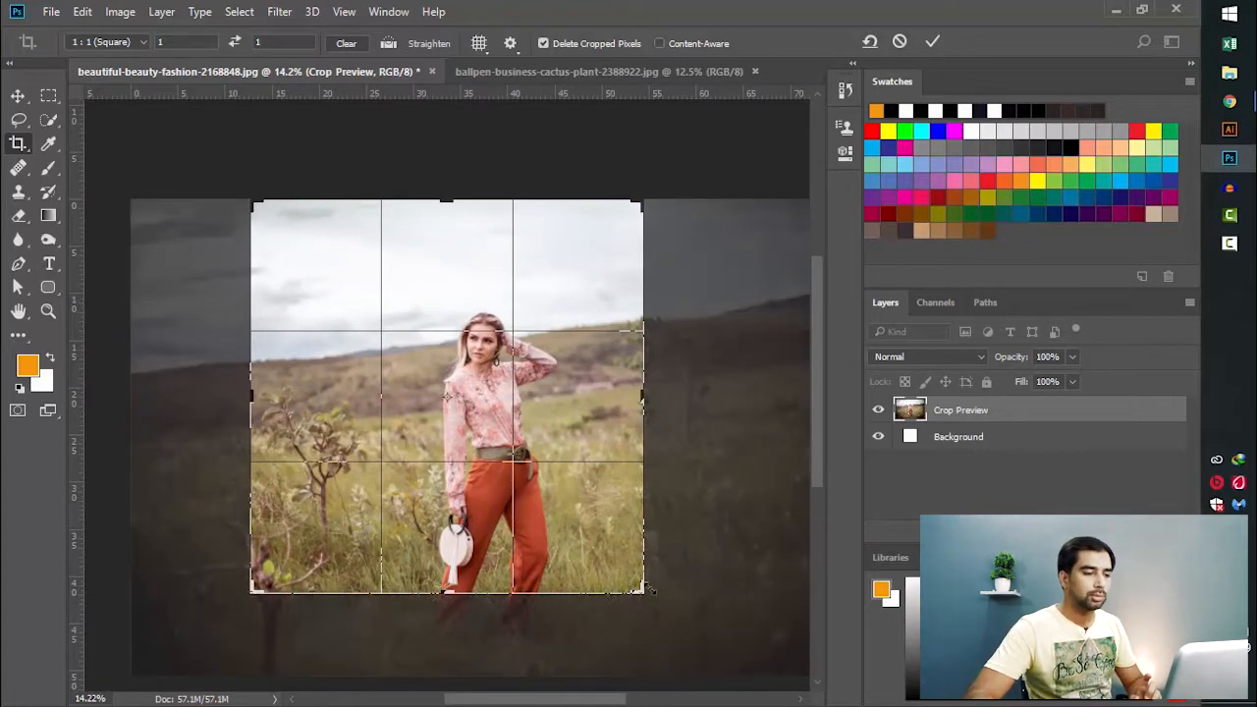
{"action": "left_click_drag", "start_coordinate": [644, 592], "coordinate": [690, 602]}
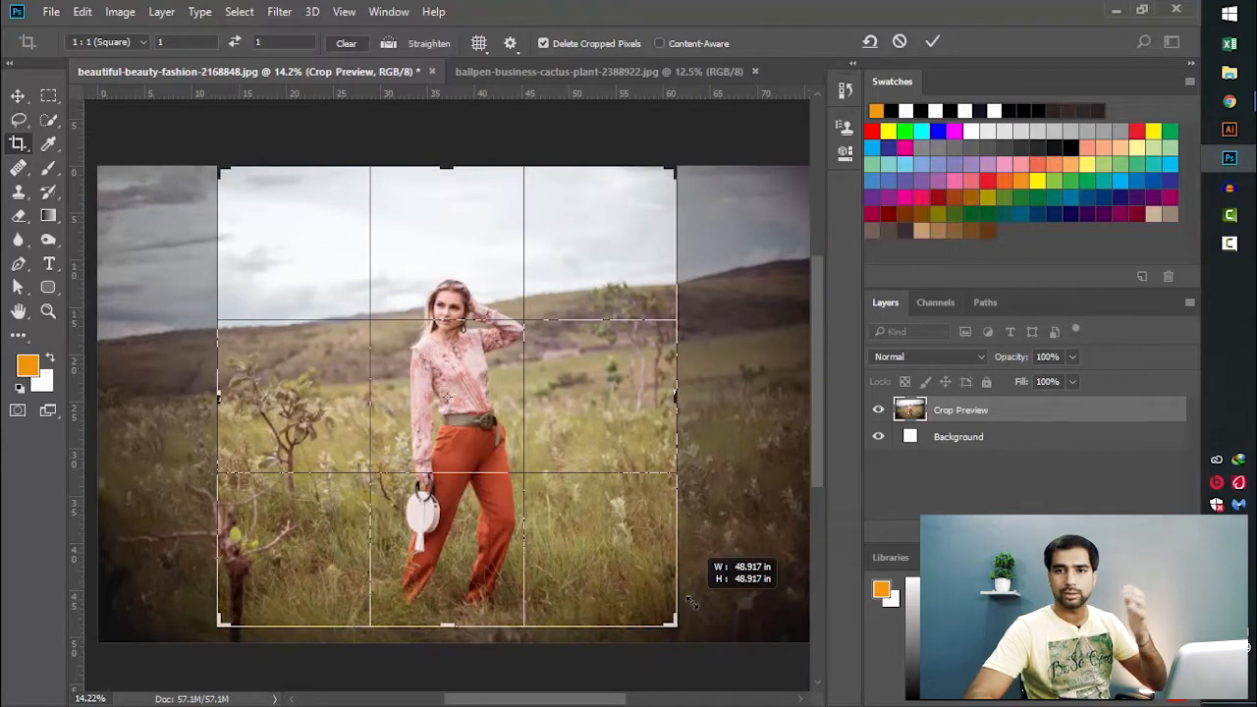
{"action": "left_click_drag", "start_coordinate": [691, 603], "coordinate": [691, 554]}
- Set the crop preset back to Ratio and discard the square crop frame
{"action": "left_click", "coordinate": [132, 43]}
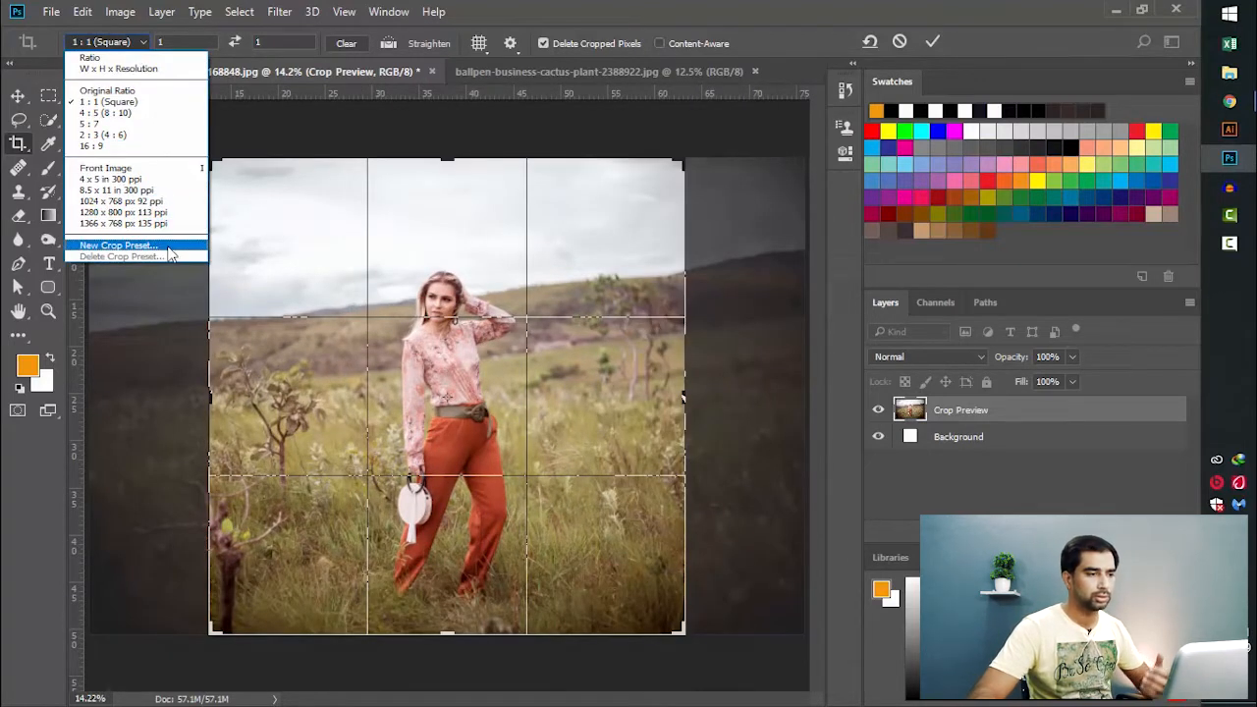
{"action": "left_click", "coordinate": [119, 58]}
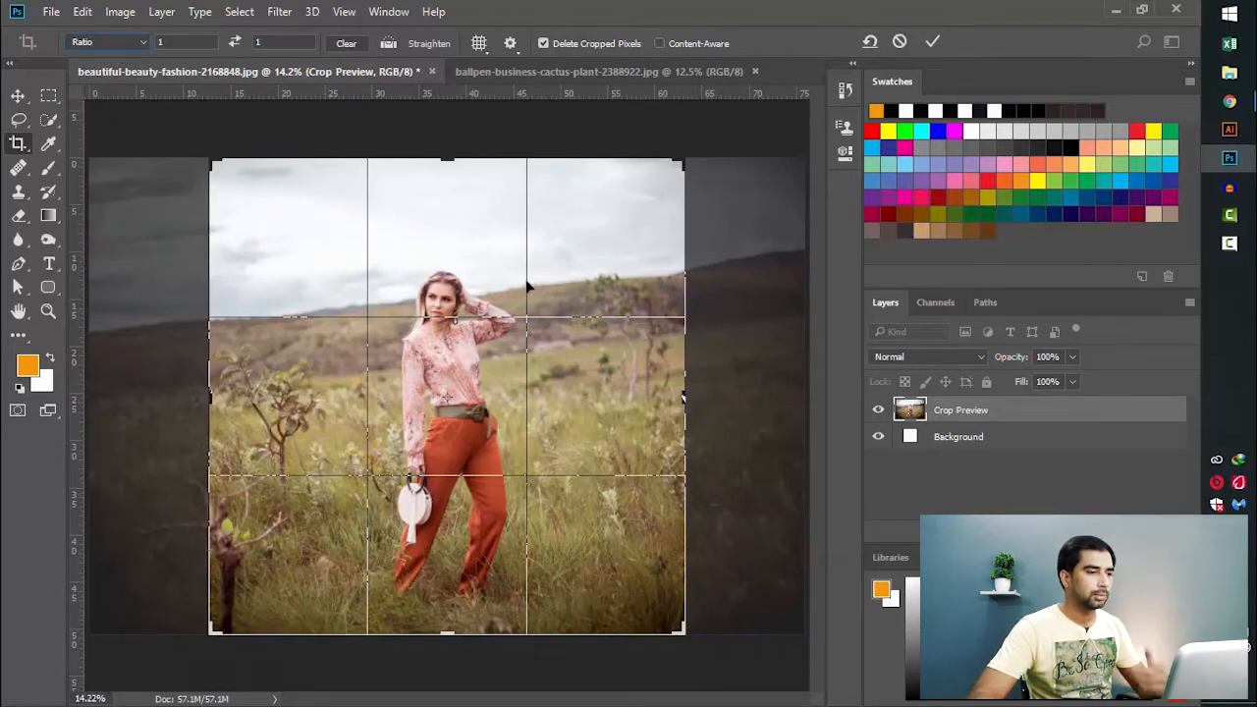
{"action": "key", "text": "Escape"}
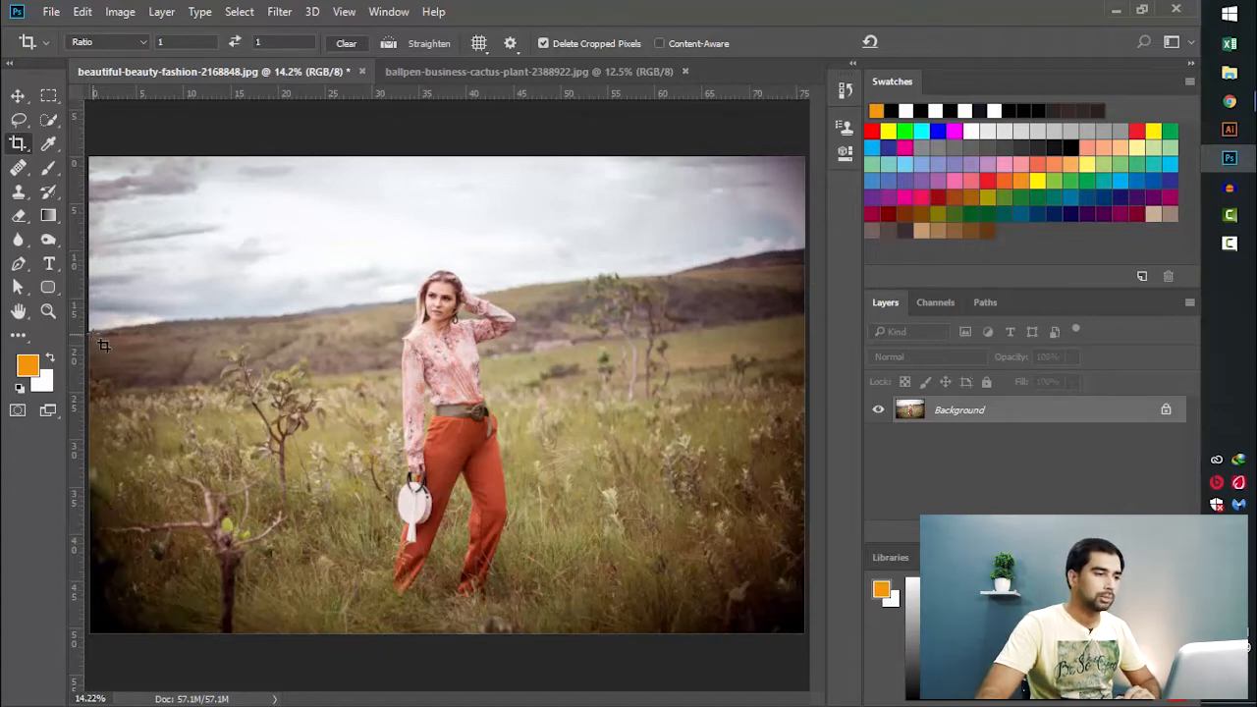
- Straighten the photo along the sloping hill horizon at about 6.8°, apply the crop, and undo it
{"action": "left_click", "coordinate": [389, 44]}
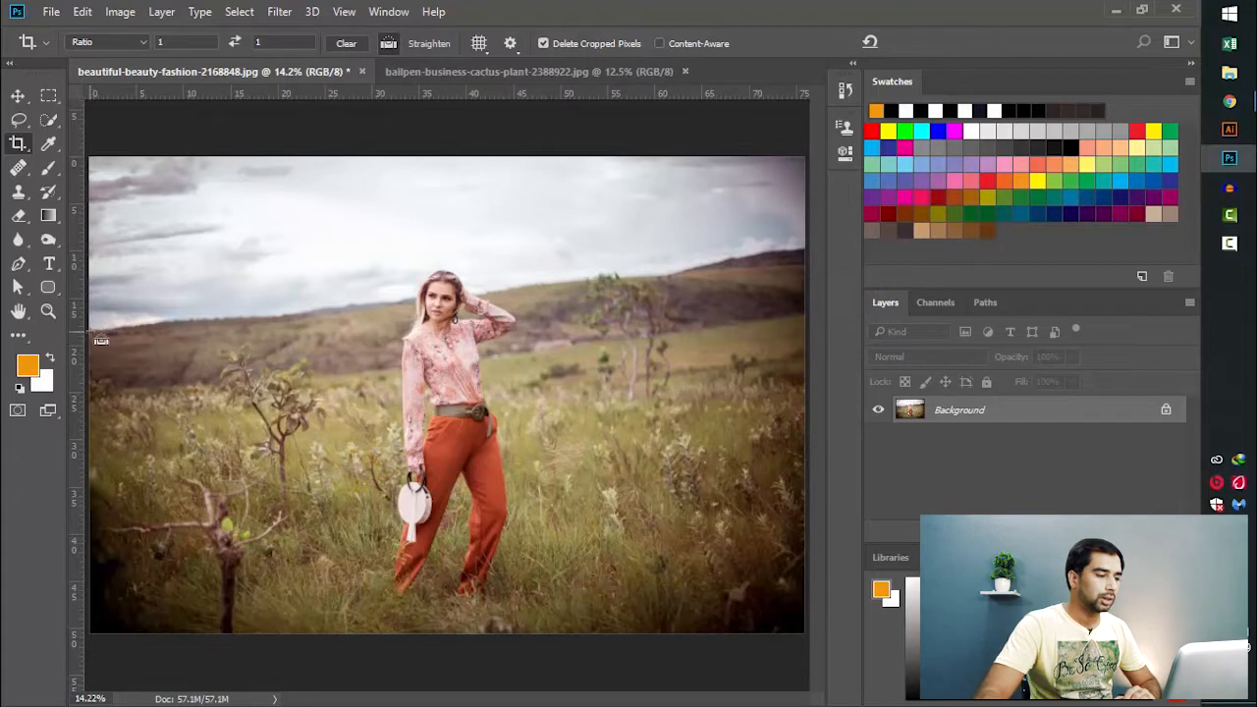
{"action": "left_click_drag", "start_coordinate": [90, 330], "coordinate": [807, 247]}
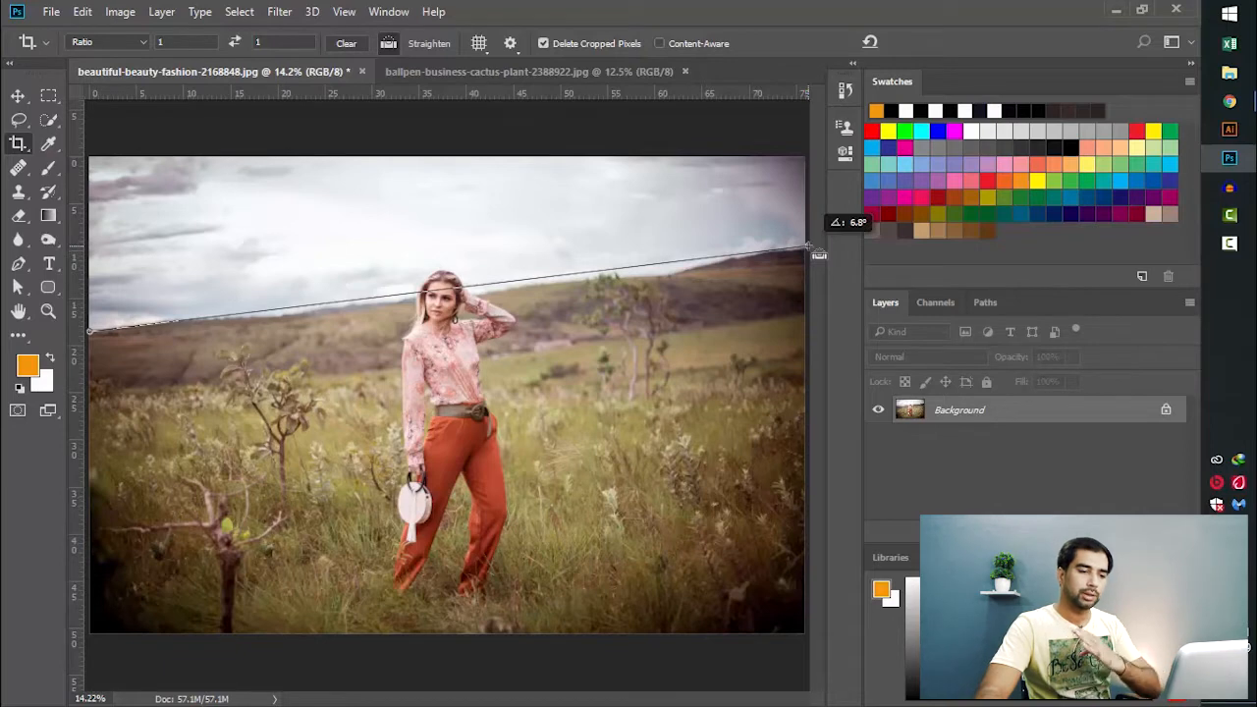
{"action": "left_click_drag", "start_coordinate": [807, 247], "coordinate": [807, 247]}
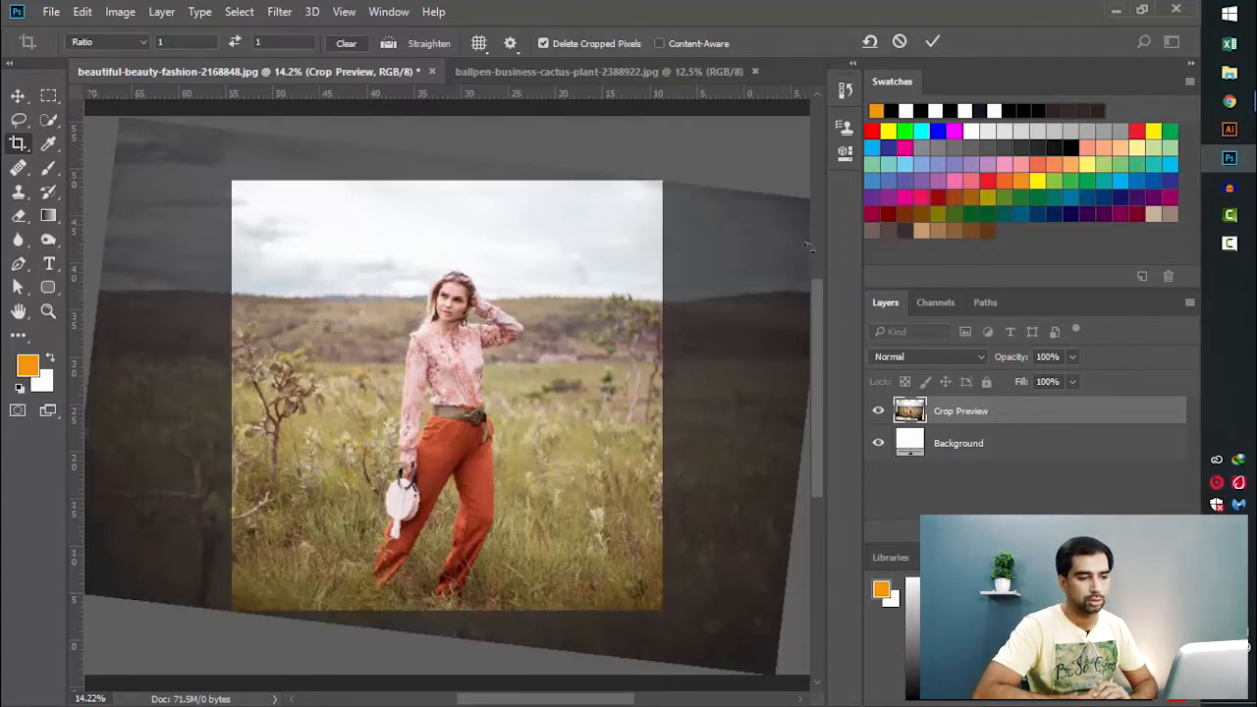
{"action": "key", "text": "Return"}
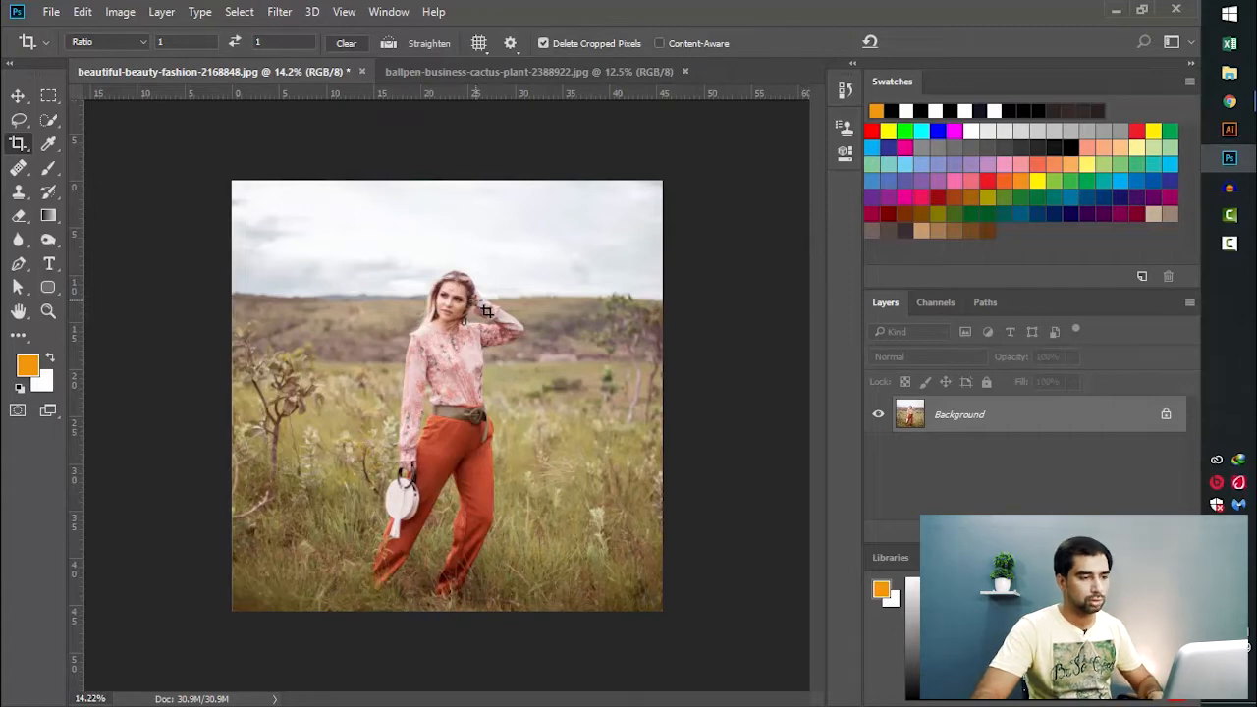
{"action": "key", "text": "ctrl+z"}
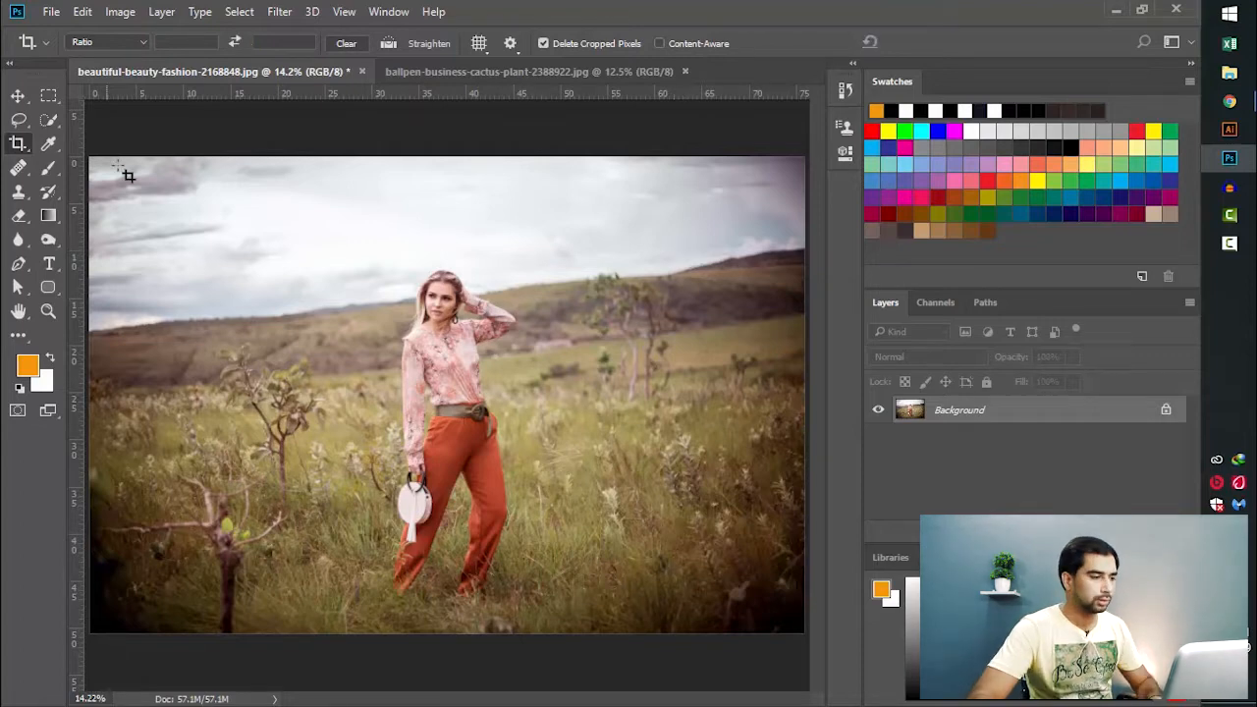
- Draw a crop frame over the whole photo, extend it above the sky with Content-Aware off, and apply it
{"action": "left_click_drag", "start_coordinate": [91, 157], "coordinate": [803, 631]}
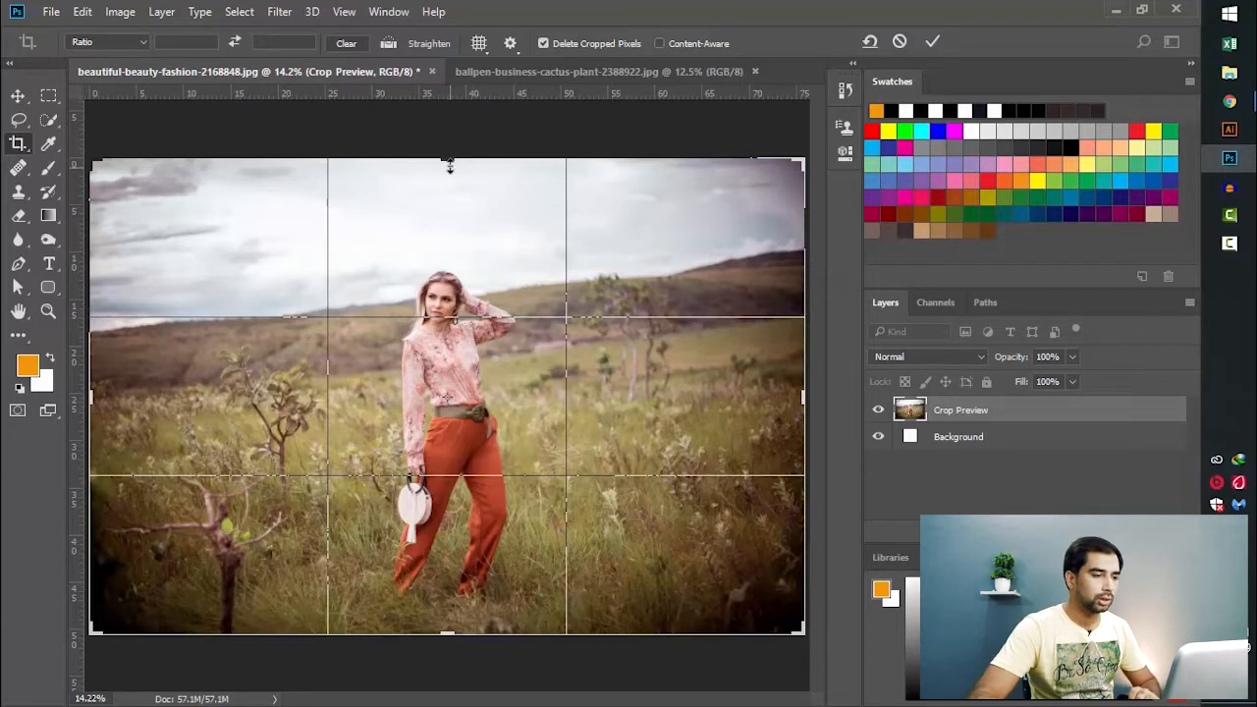
{"action": "left_click_drag", "start_coordinate": [450, 160], "coordinate": [460, 133]}
{"action": "key", "text": "Return"}
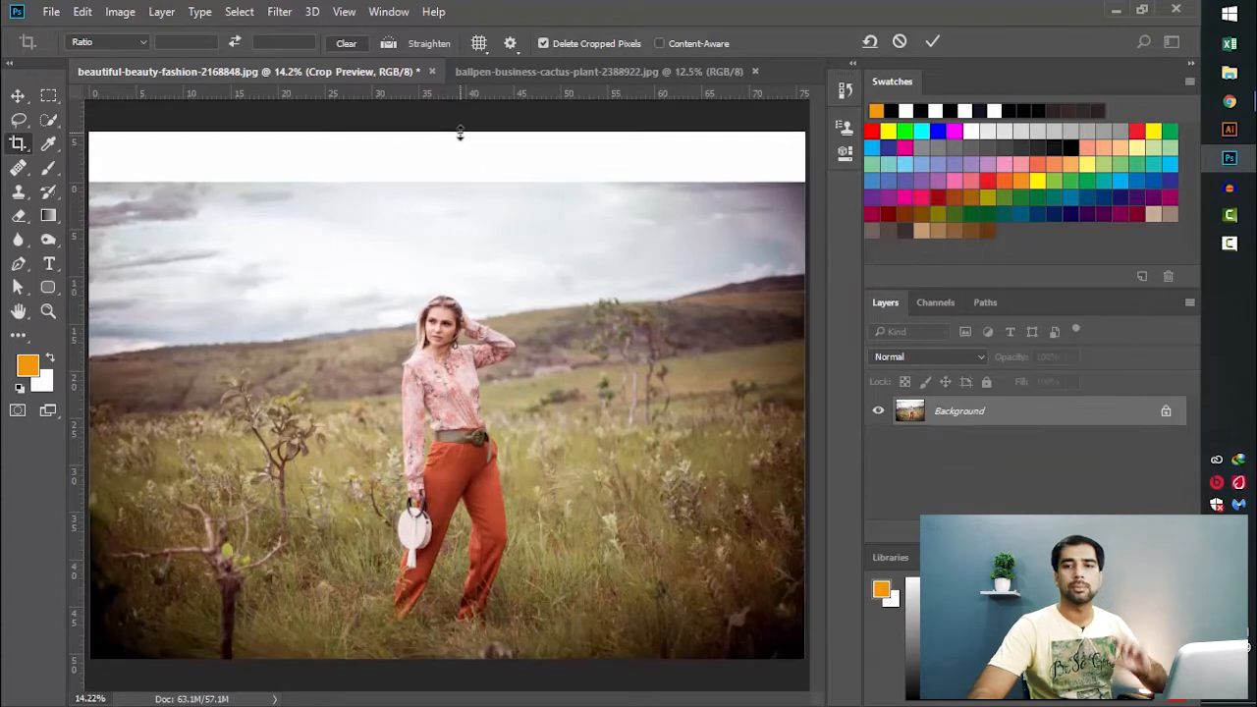
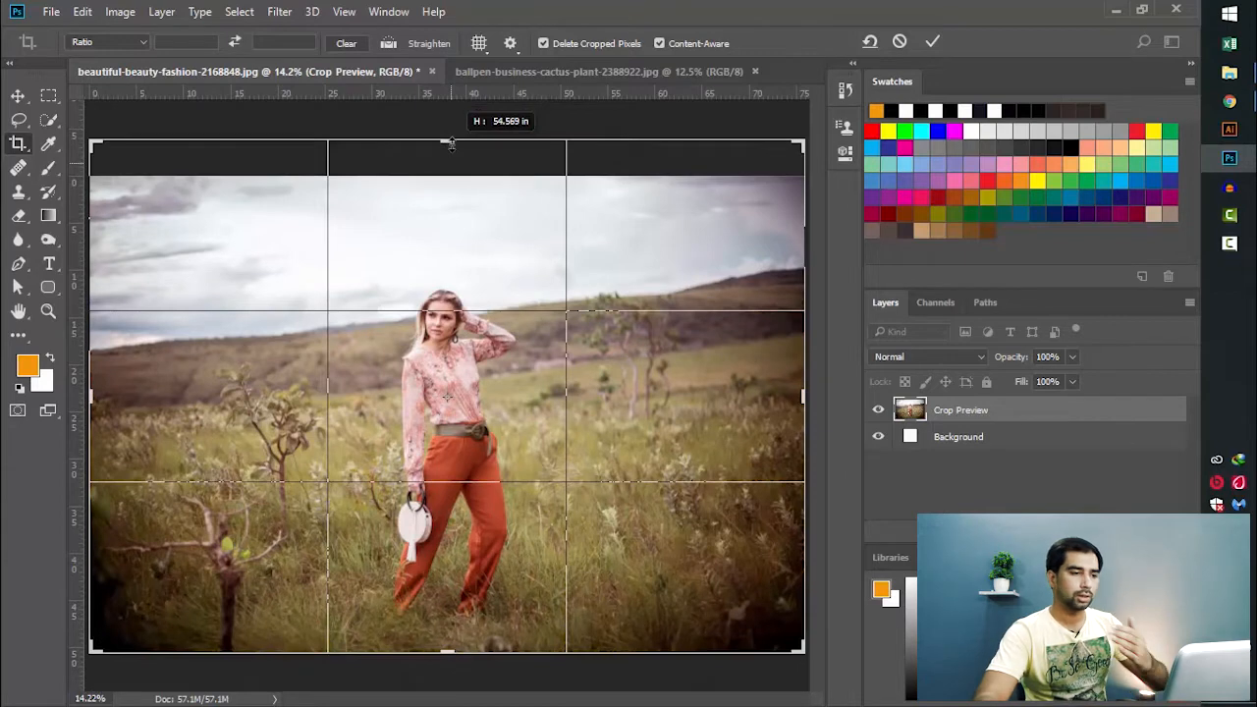
- Extend the crop frame above the sky with Content-Aware turned on and apply the crop
{"action": "left_click_drag", "start_coordinate": [447, 143], "coordinate": [451, 137]}
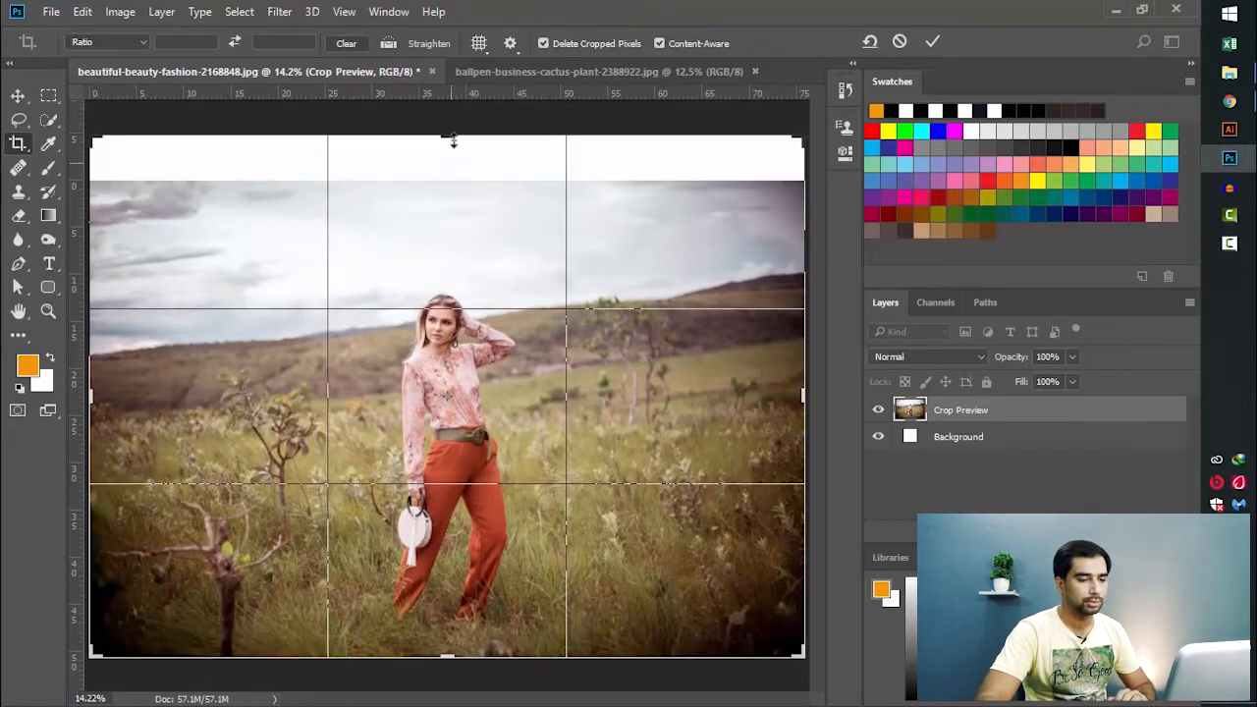
{"action": "left_click", "coordinate": [933, 44]}
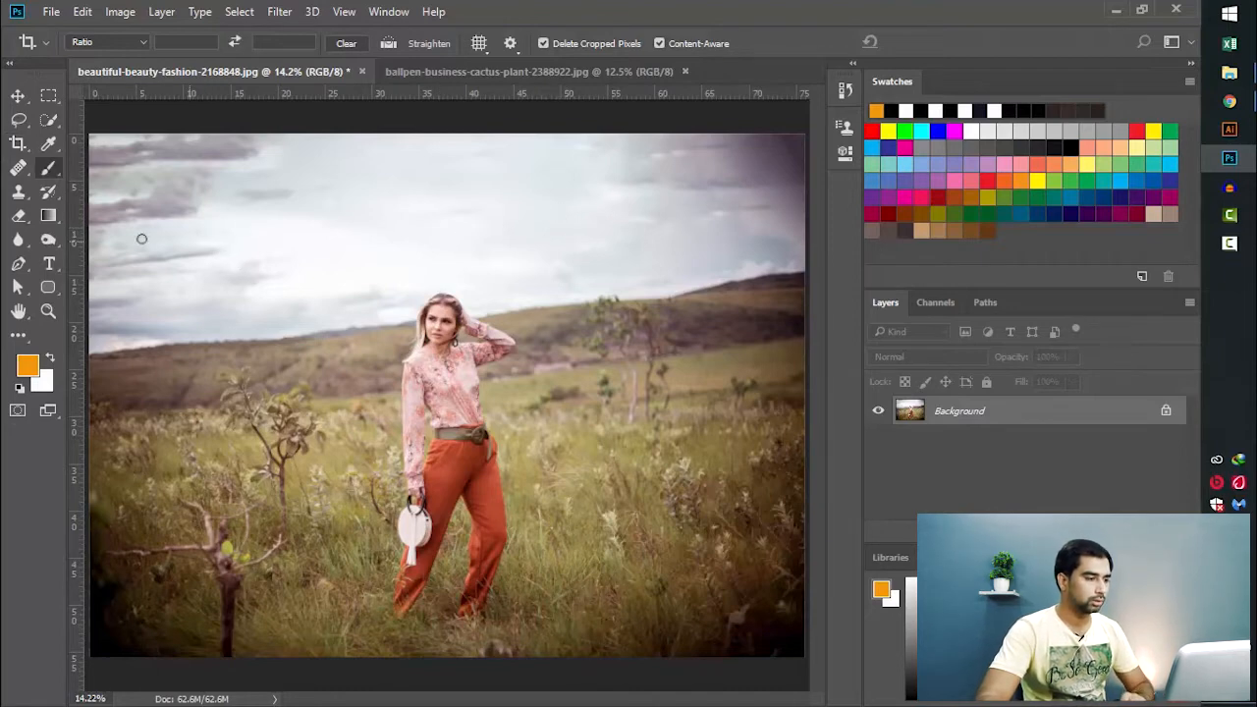
- Circle the dark cloud at the photo's left edge with a red Overlay-mode brush, and undo the stroke
{"action": "key", "text": "b"}
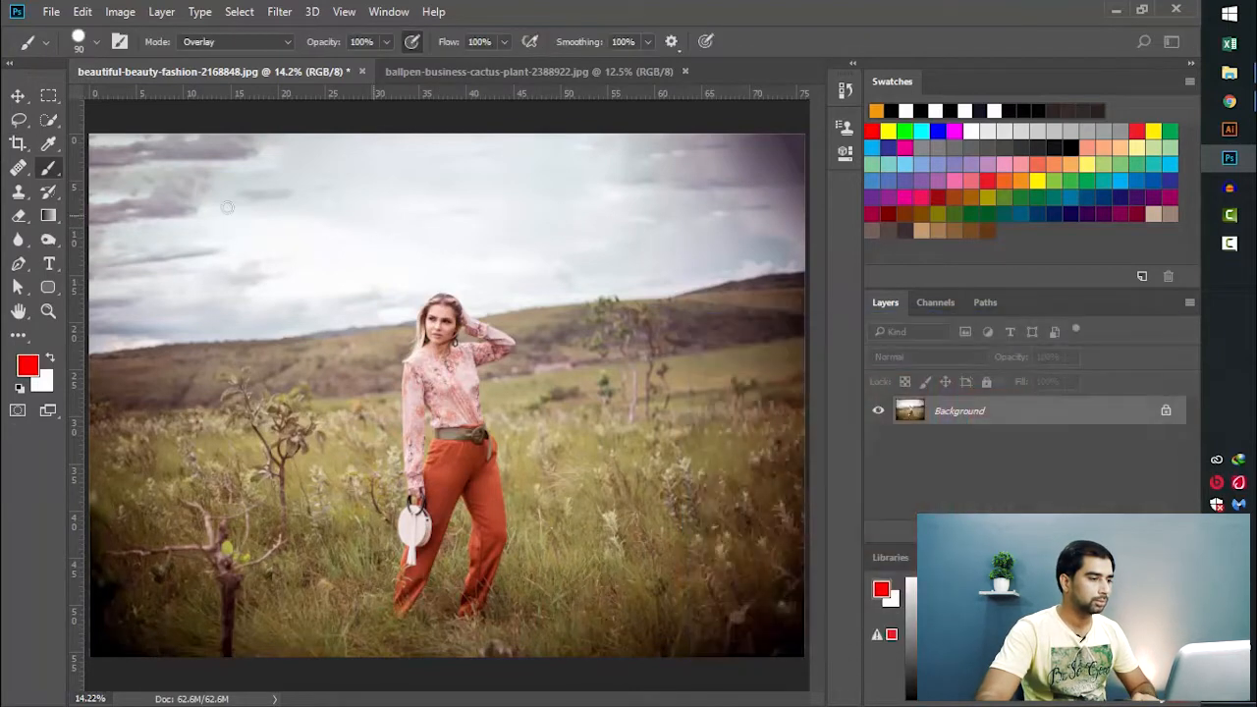
{"action": "mouse_move", "coordinate": [78, 186]}
{"action": "left_mouse_down"}
{"action": "mouse_move", "coordinate": [246, 187]}
{"action": "mouse_move", "coordinate": [238, 233]}
{"action": "mouse_move", "coordinate": [149, 257]}
{"action": "mouse_move", "coordinate": [103, 240]}
{"action": "mouse_move", "coordinate": [99, 187]}
{"action": "left_mouse_up"}
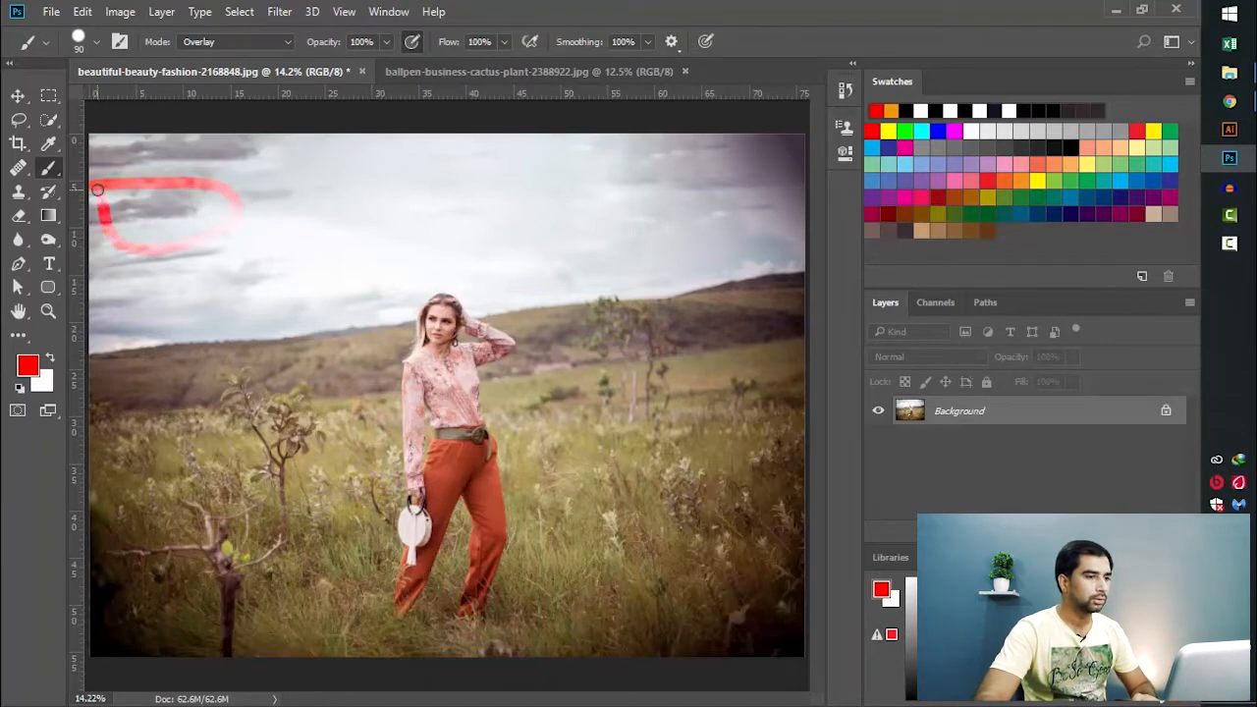
{"action": "key", "text": "ctrl+z"}
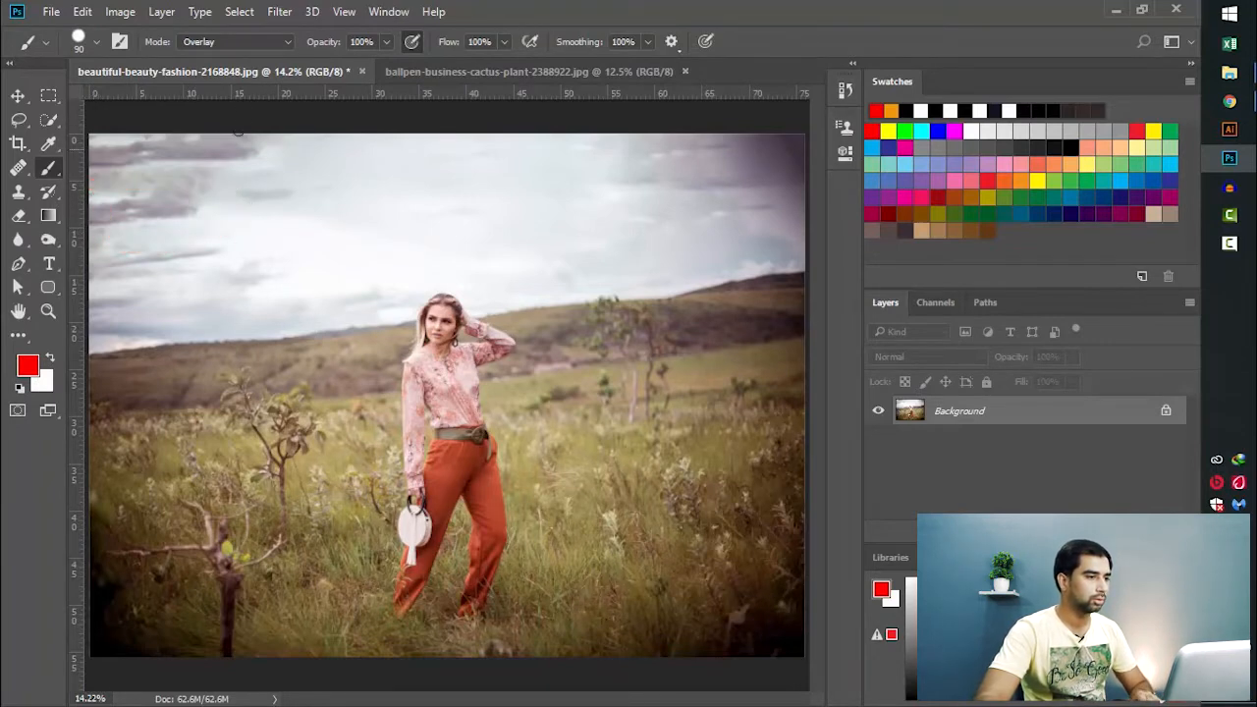
- Set the brush mode to Normal and paint red circles around the repeated cloud patches in the upper-left and upper-right sky
{"action": "left_click", "coordinate": [245, 42]}
{"action": "left_click", "coordinate": [202, 49]}
{"action": "mouse_move", "coordinate": [90, 187]}
{"action": "left_mouse_down"}
{"action": "mouse_move", "coordinate": [215, 199]}
{"action": "mouse_move", "coordinate": [209, 240]}
{"action": "mouse_move", "coordinate": [93, 248]}
{"action": "mouse_move", "coordinate": [75, 212]}
{"action": "mouse_move", "coordinate": [95, 187]}
{"action": "left_mouse_up"}
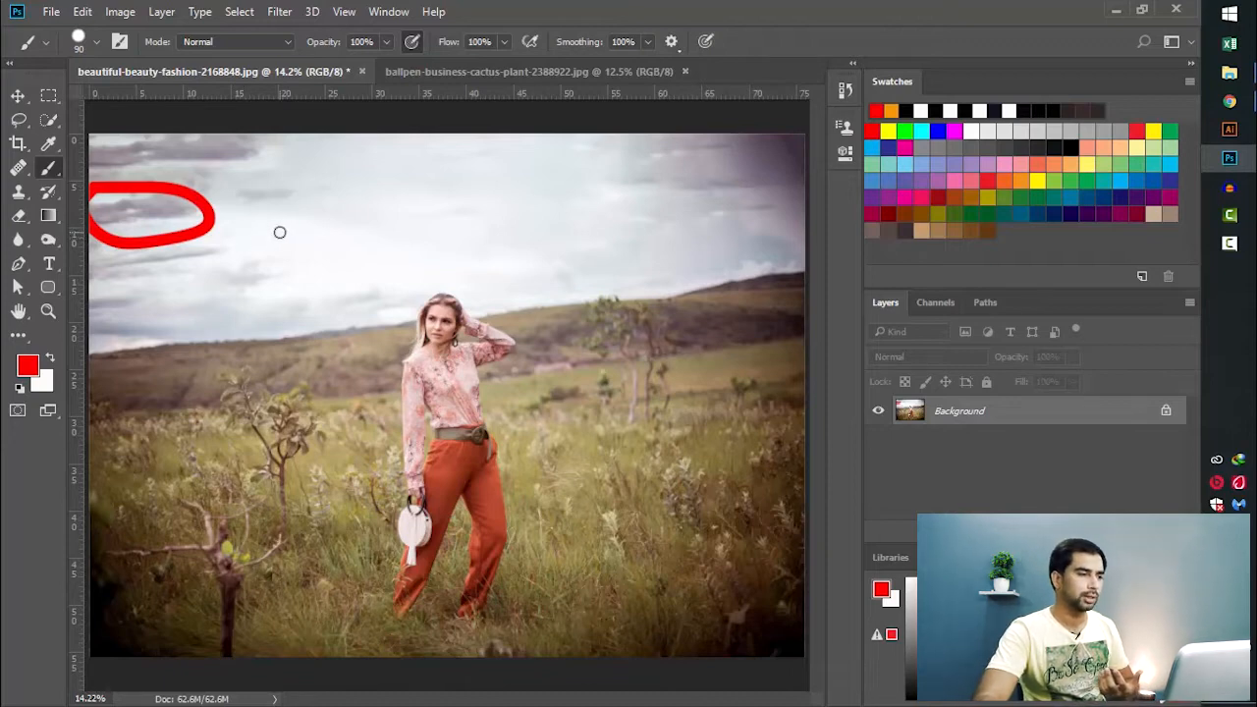
{"action": "mouse_move", "coordinate": [98, 140]}
{"action": "left_mouse_down"}
{"action": "mouse_move", "coordinate": [249, 137]}
{"action": "mouse_move", "coordinate": [236, 164]}
{"action": "mouse_move", "coordinate": [125, 181]}
{"action": "mouse_move", "coordinate": [95, 140]}
{"action": "left_mouse_up"}
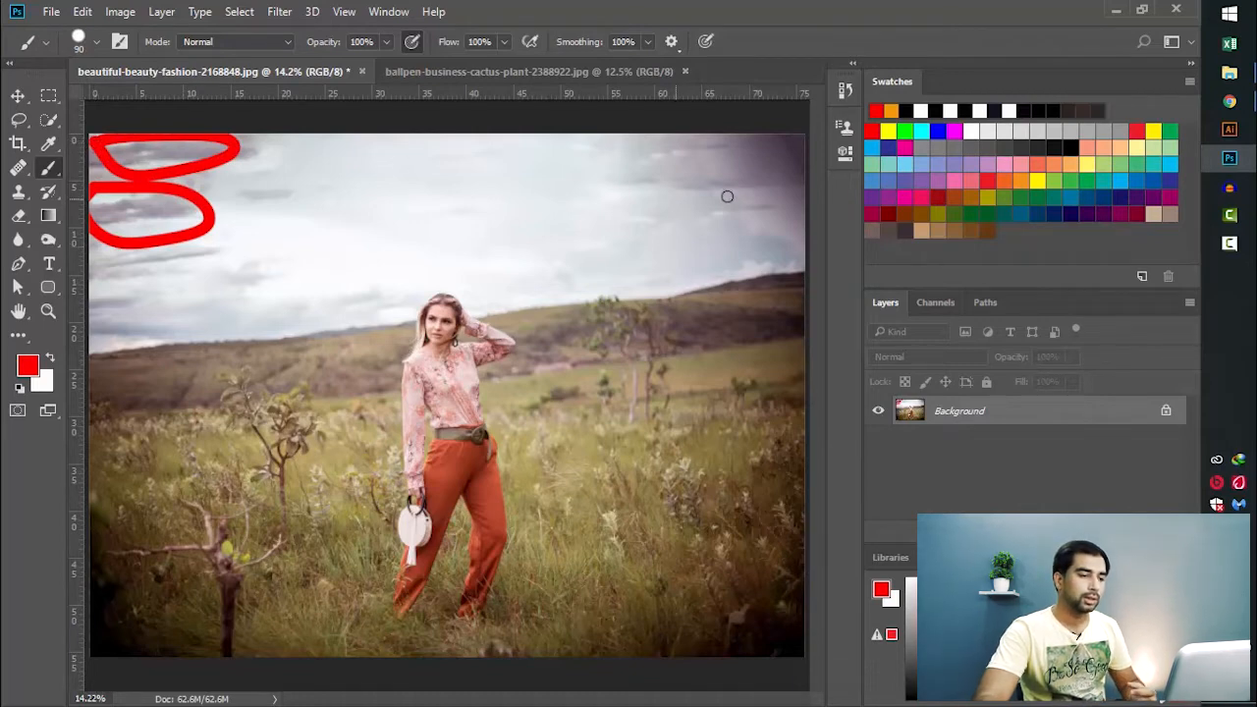
{"action": "left_click_drag", "start_coordinate": [672, 199], "coordinate": [793, 212]}
{"action": "left_click_drag", "start_coordinate": [738, 242], "coordinate": [674, 200]}
{"action": "mouse_move", "coordinate": [640, 136]}
{"action": "left_mouse_down"}
{"action": "mouse_move", "coordinate": [686, 129]}
{"action": "mouse_move", "coordinate": [740, 154]}
{"action": "mouse_move", "coordinate": [706, 174]}
{"action": "mouse_move", "coordinate": [644, 139]}
{"action": "left_mouse_up"}
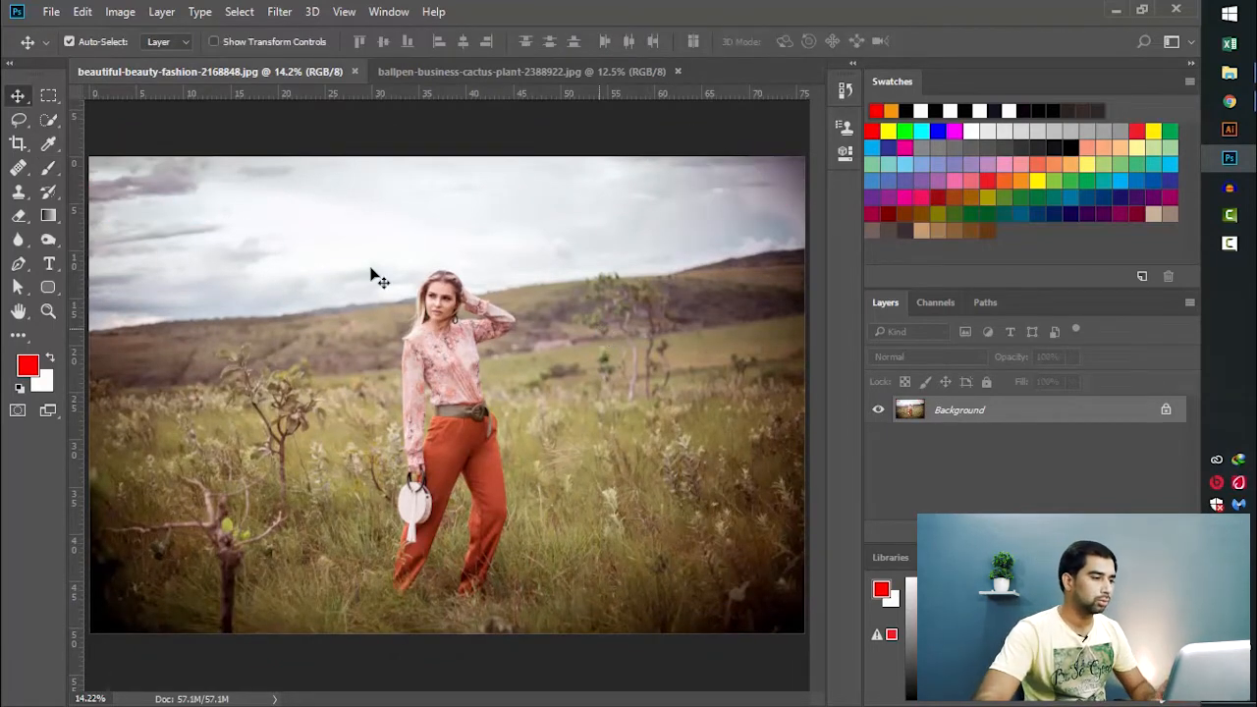
- Extend the canvas beyond the photo's right edge with the Crop Tool and Content-Aware on, apply it, and check the filled edge
{"action": "left_click", "coordinate": [18, 143]}
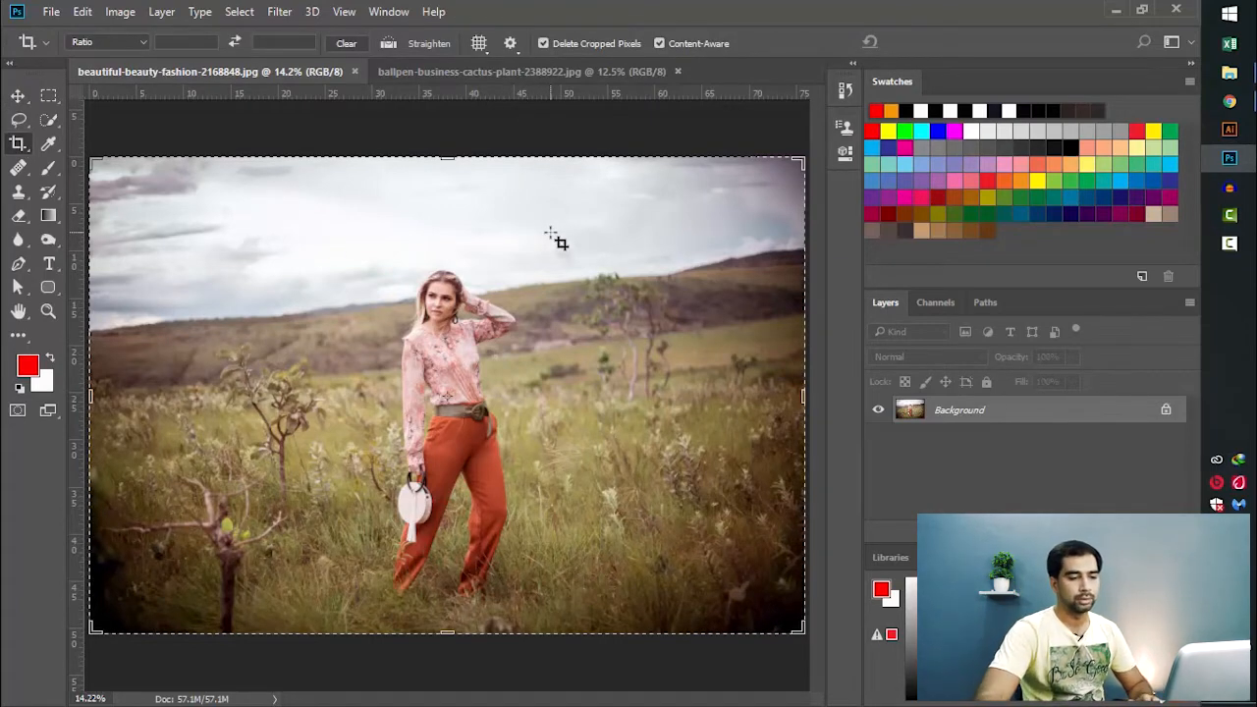
{"action": "mouse_move", "coordinate": [803, 397]}
{"action": "left_mouse_down"}
{"action": "mouse_move", "coordinate": [820, 399]}
{"action": "mouse_move", "coordinate": [788, 397]}
{"action": "left_mouse_up"}
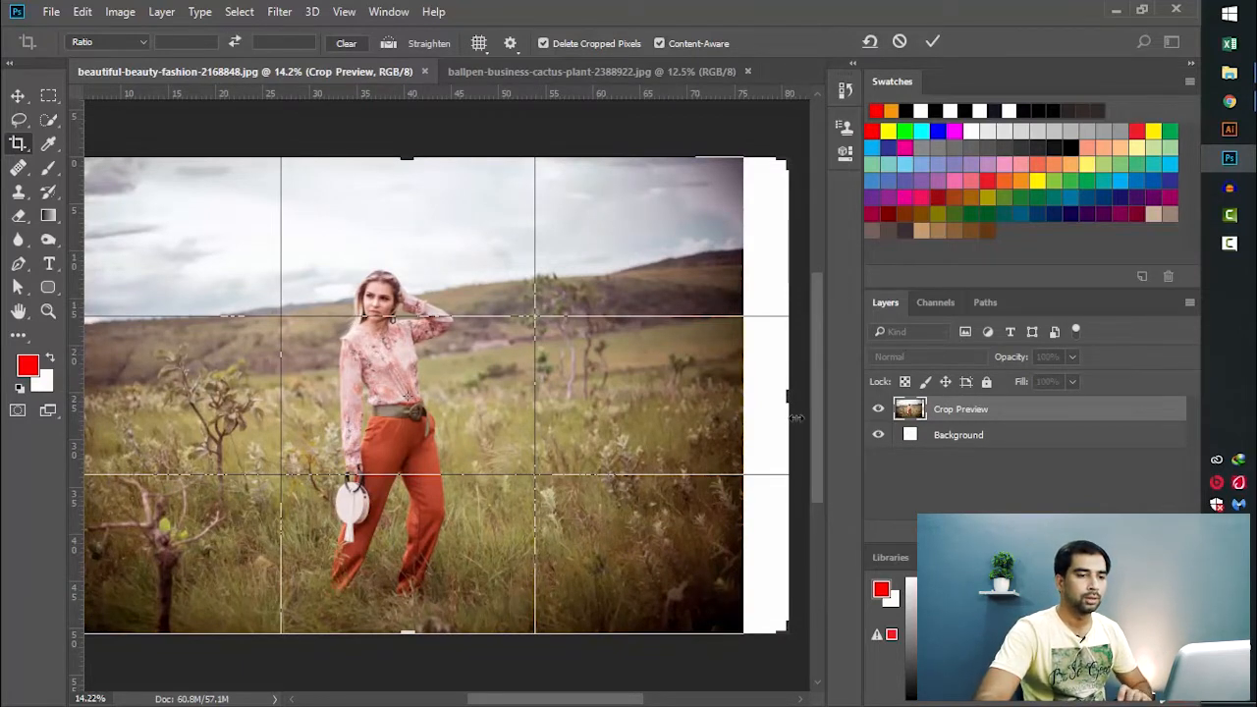
{"action": "left_click", "coordinate": [932, 41]}
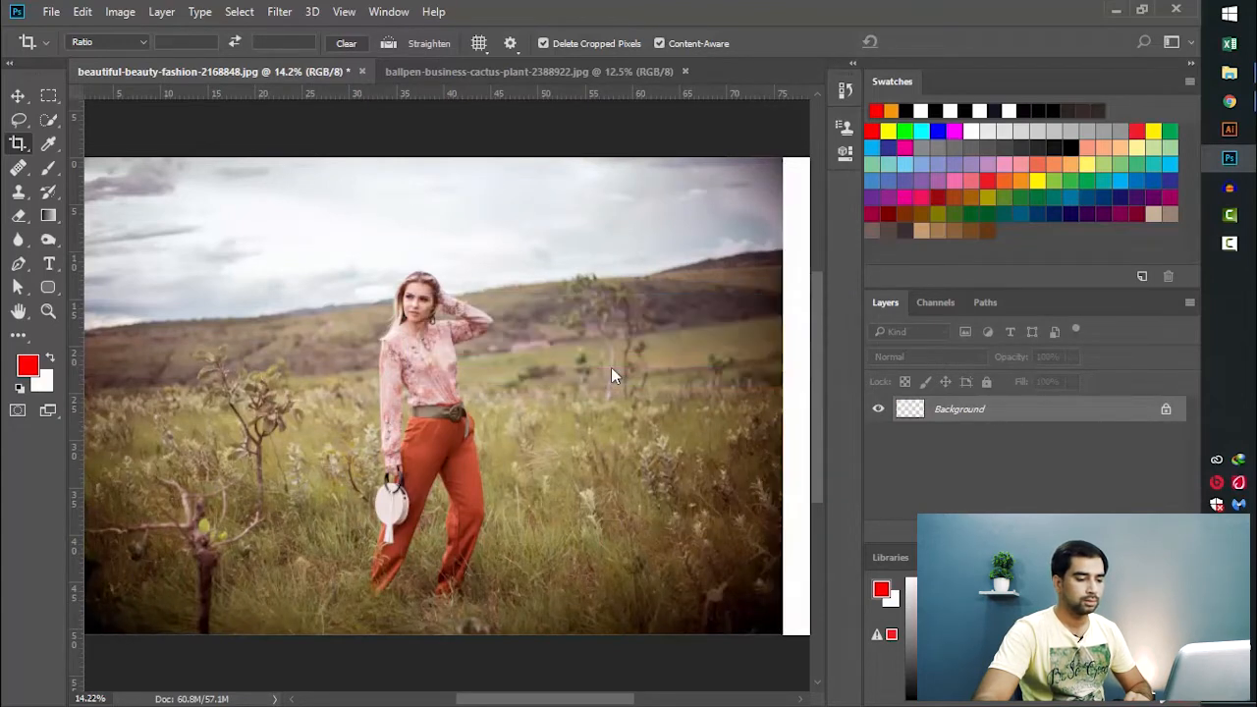
{"action": "left_click_drag", "start_coordinate": [597, 699], "coordinate": [609, 703]}
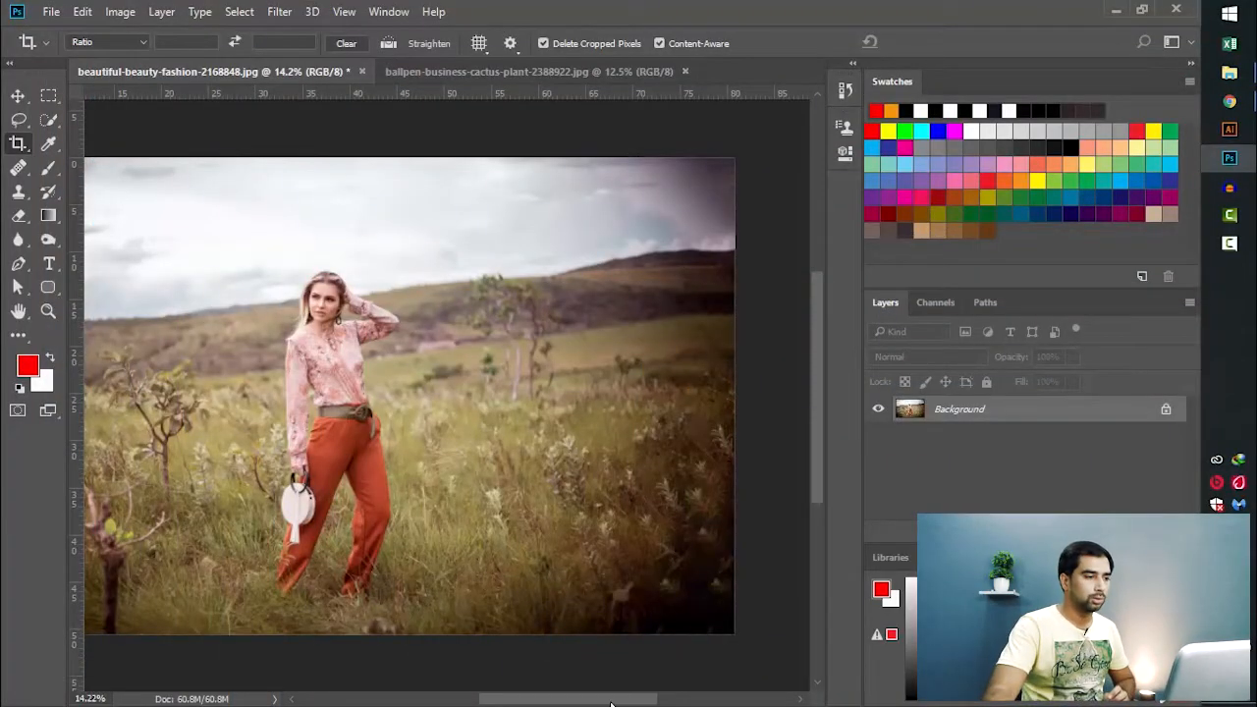
- Switch to the ballpen-business-cactus-plant-2388922.jpg document and activate the Perspective Crop Tool
{"action": "right_click", "coordinate": [17, 145]}
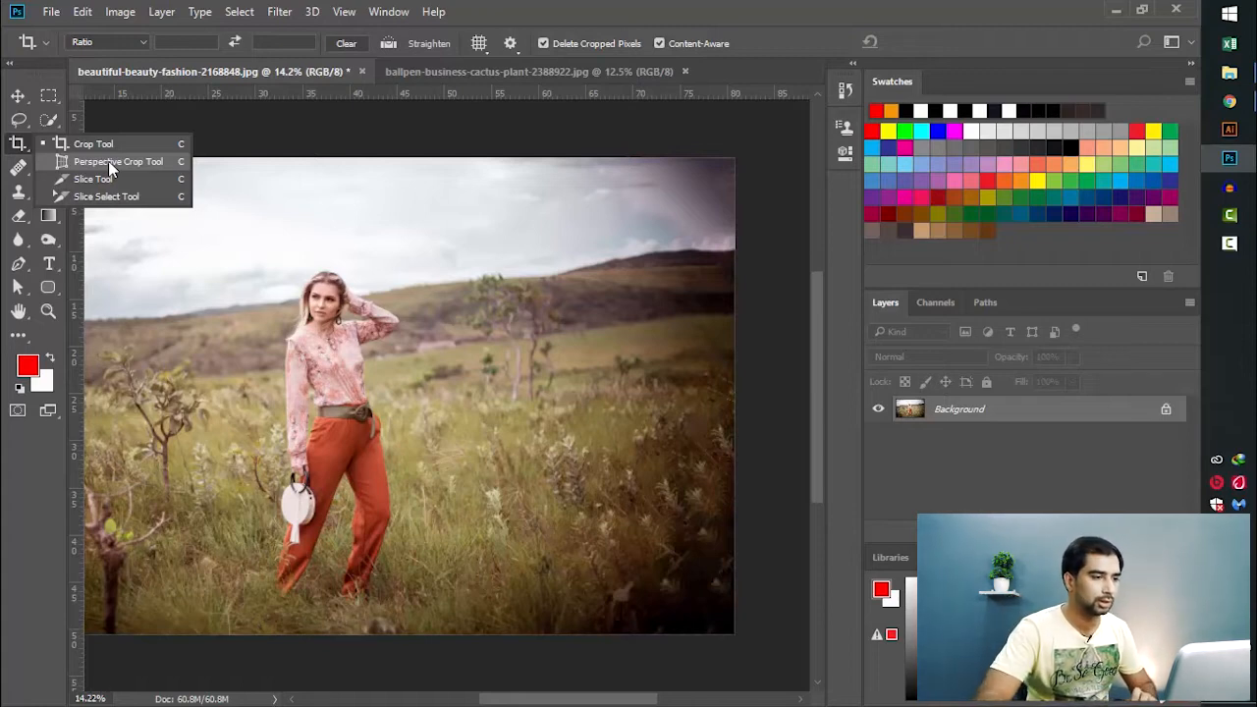
{"action": "left_click", "coordinate": [551, 74]}
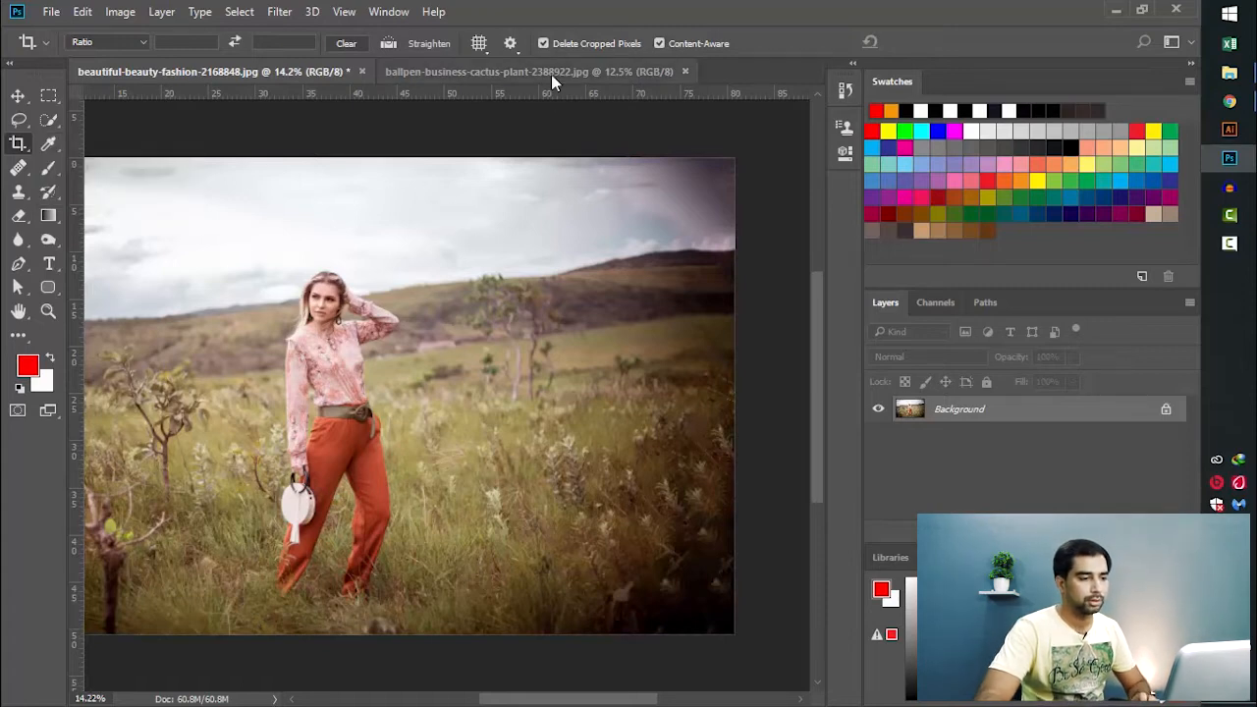
{"action": "left_click", "coordinate": [551, 73]}
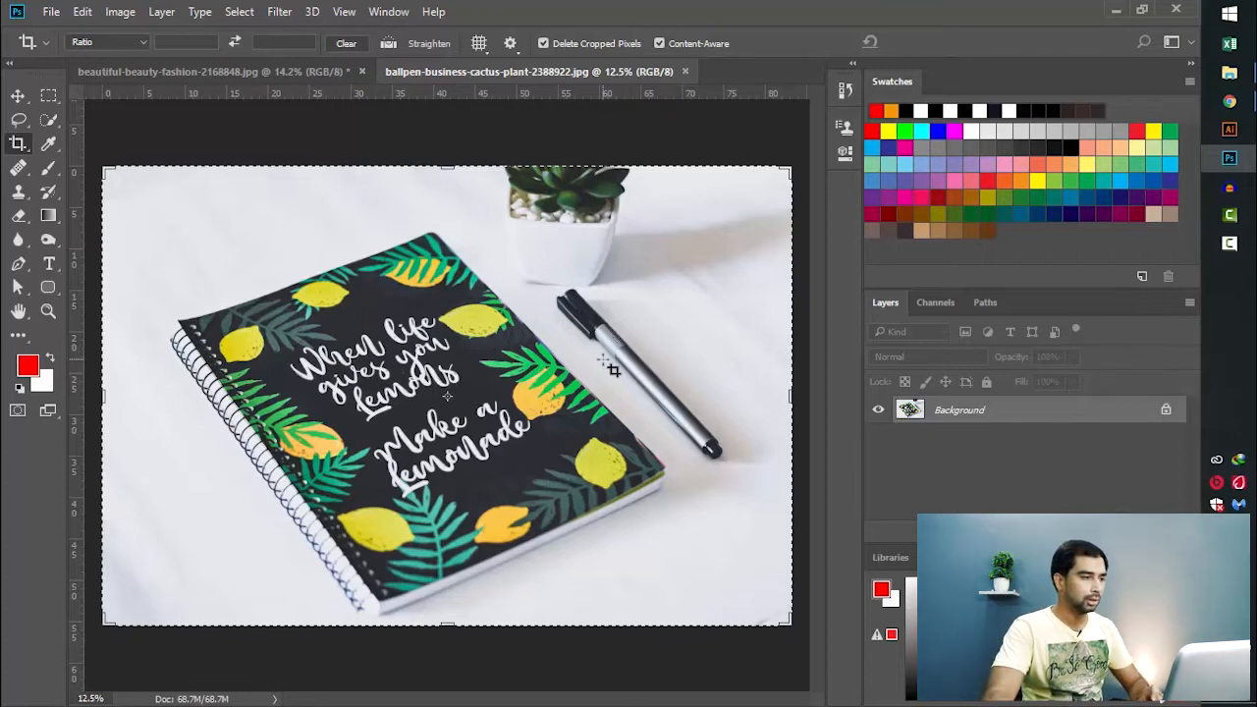
{"action": "left_click", "coordinate": [19, 145]}
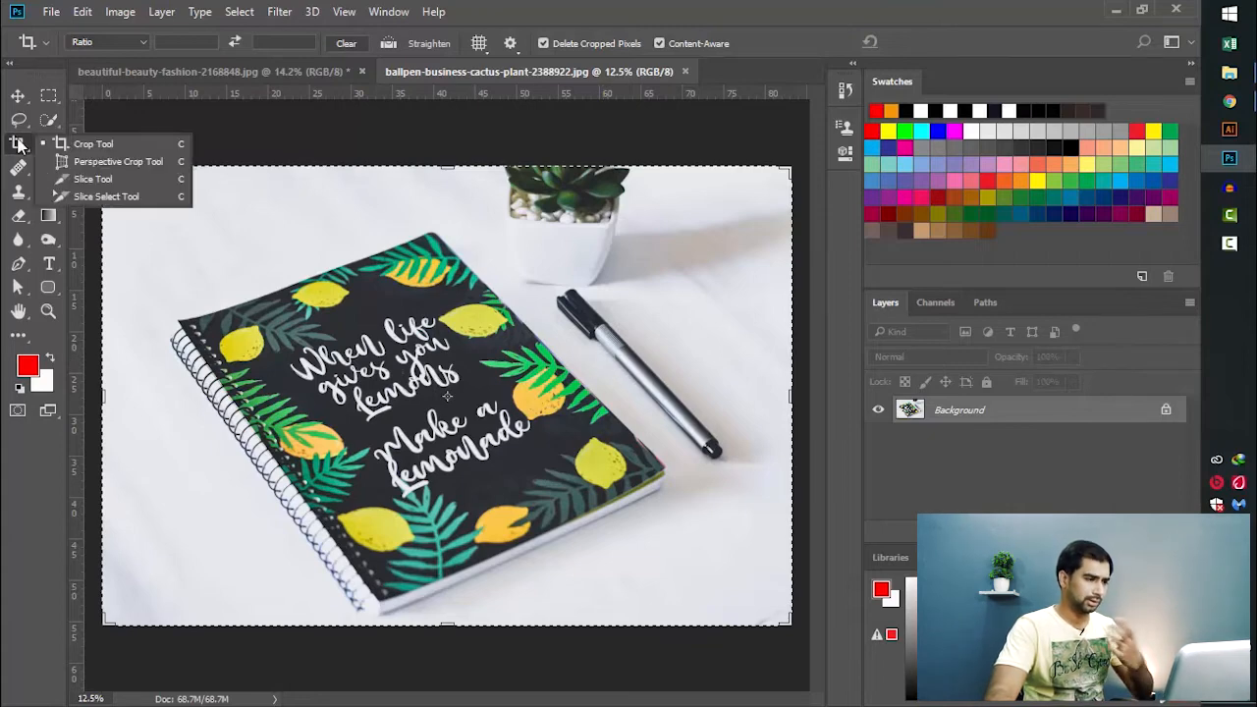
{"action": "left_click", "coordinate": [155, 163]}
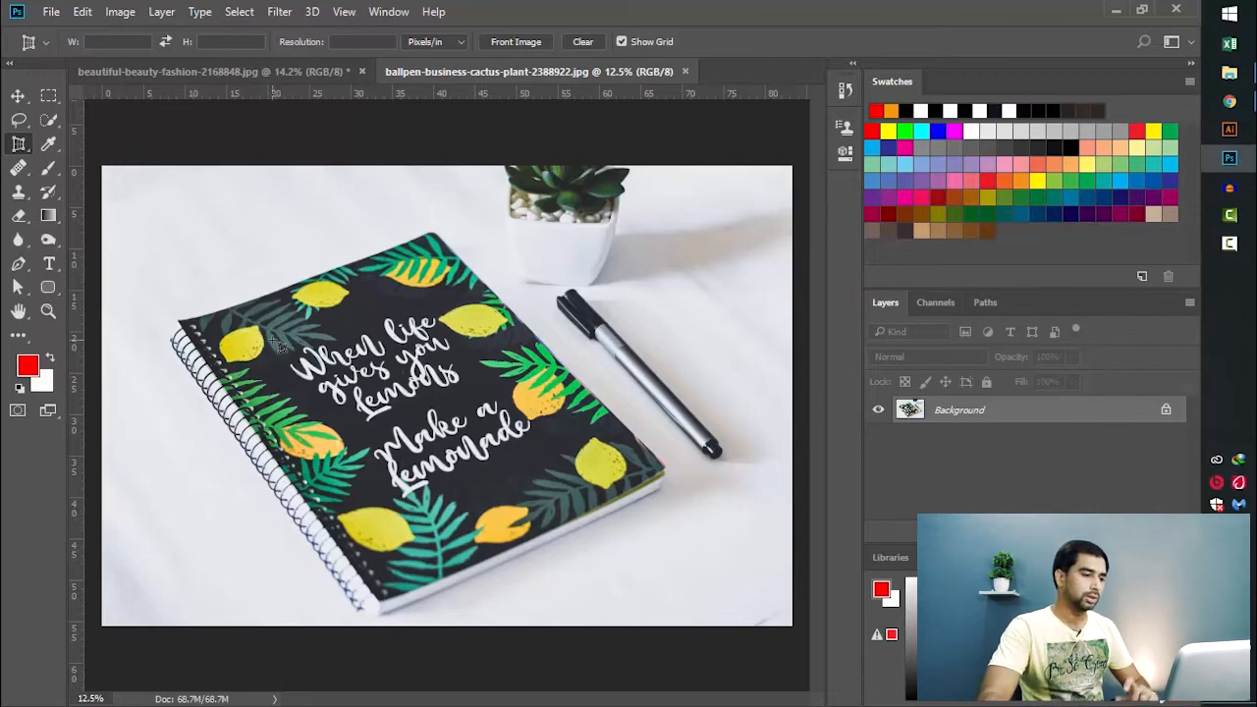
- Place the four perspective crop corners on the corners of the black lemon-patterned notebook cover and apply the crop
{"action": "left_click", "coordinate": [197, 323]}
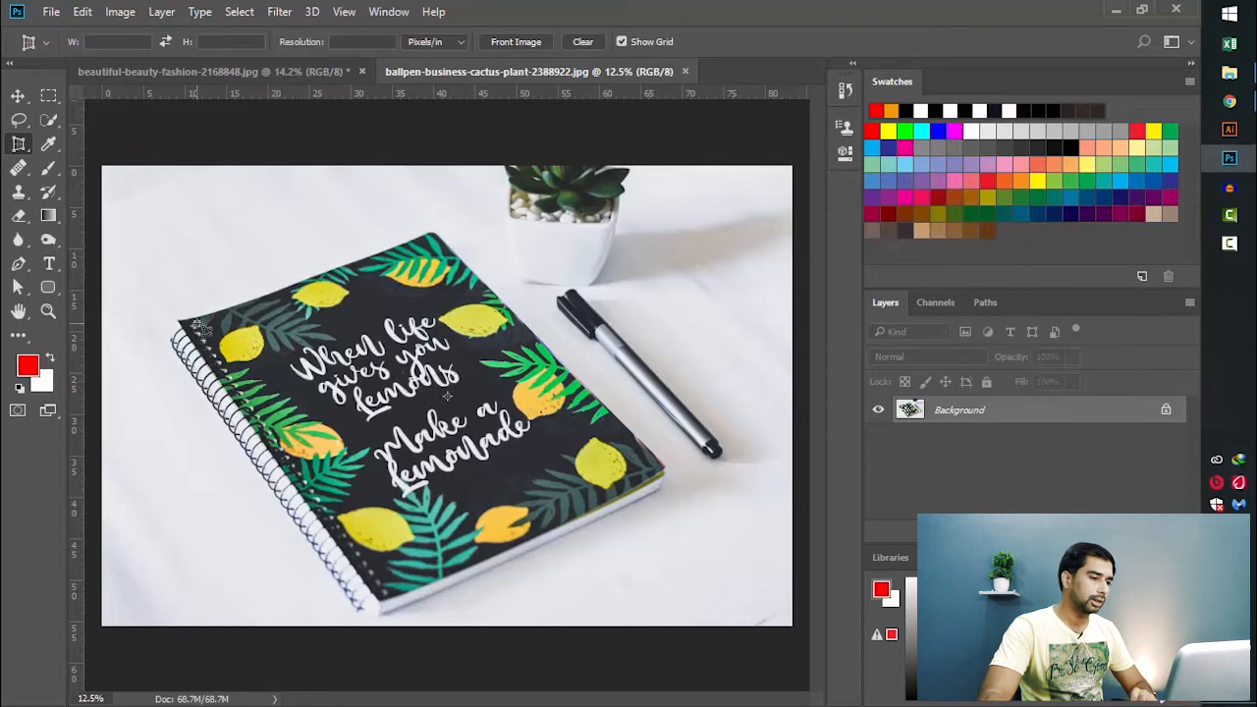
{"action": "left_click", "coordinate": [433, 239]}
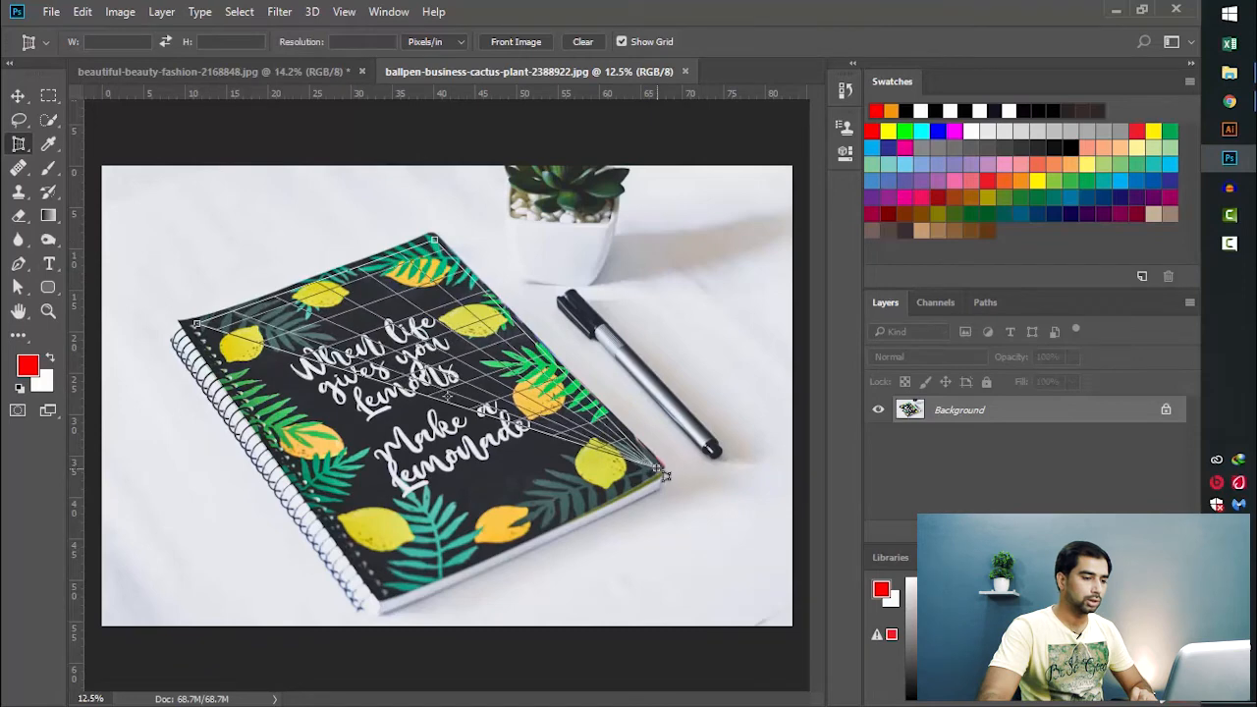
{"action": "left_click", "coordinate": [658, 470]}
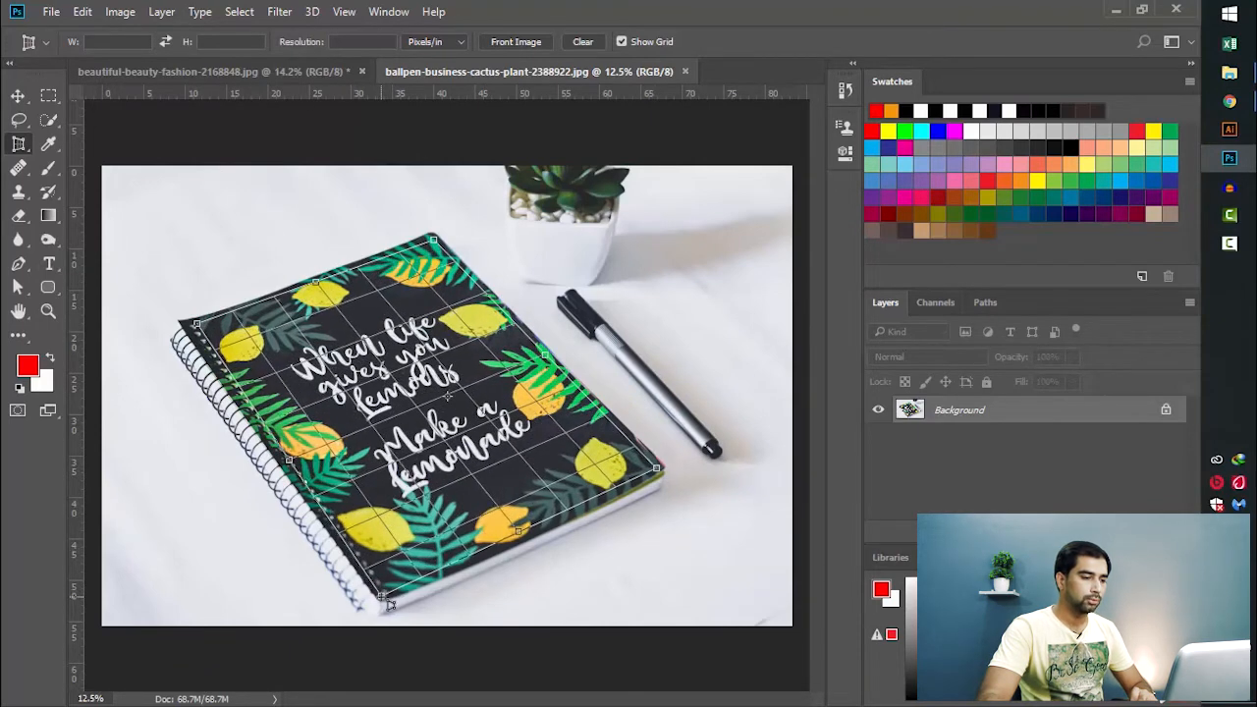
{"action": "left_click", "coordinate": [383, 595]}
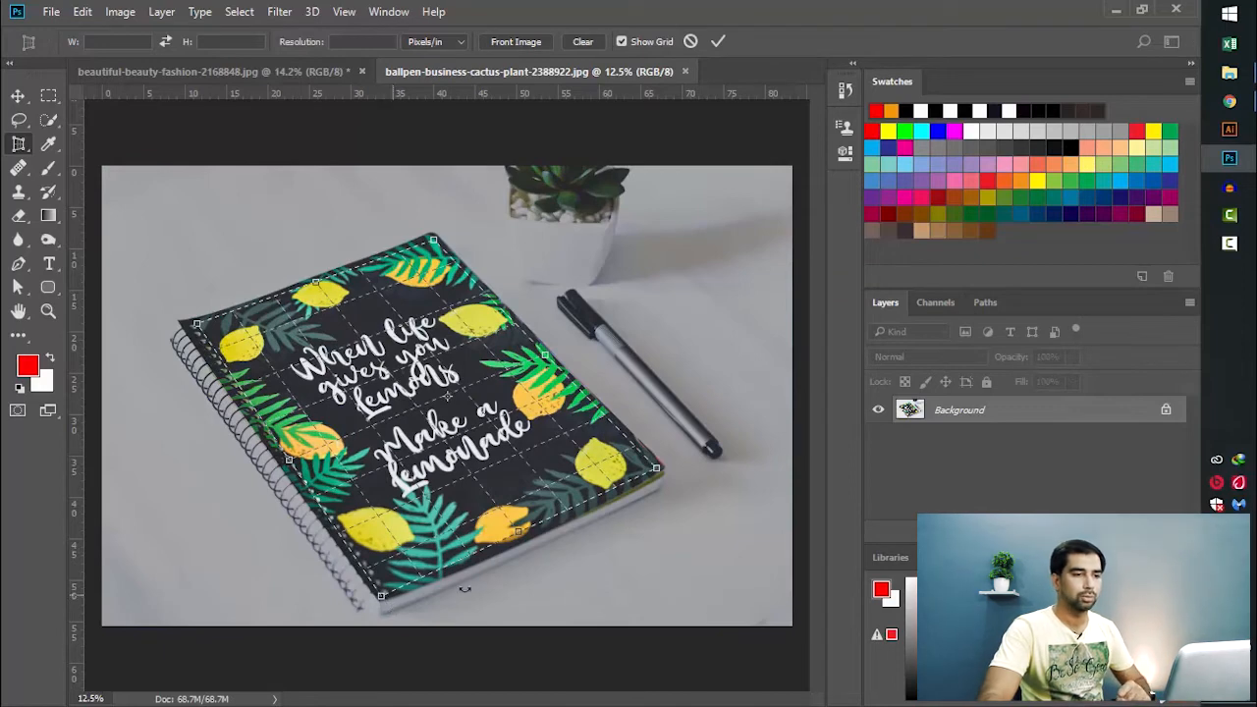
{"action": "left_click", "coordinate": [715, 42]}
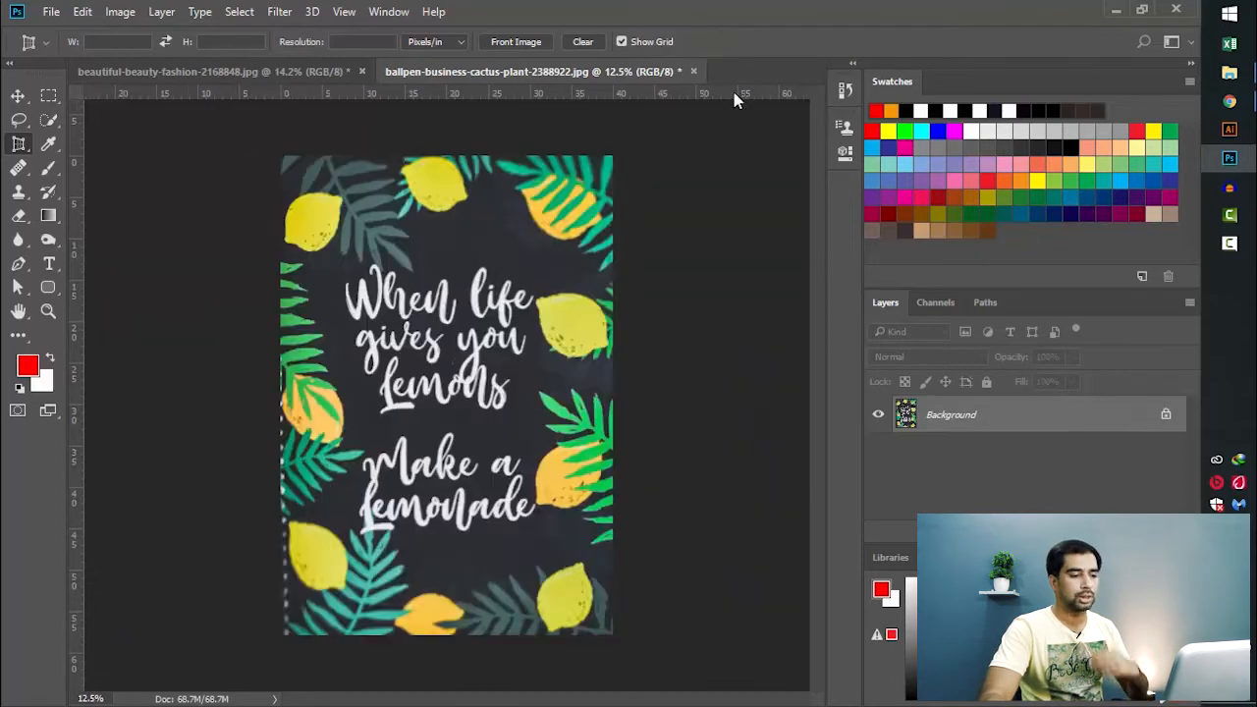